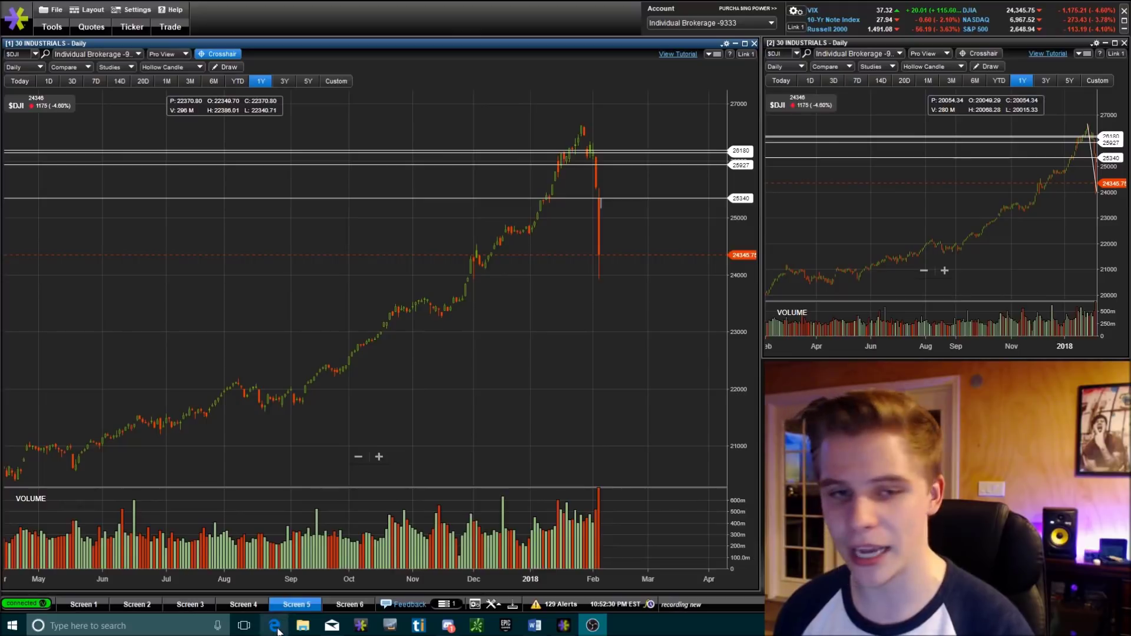
Draw a random winner on the Comment Picker page.
mouse_move(278, 631)
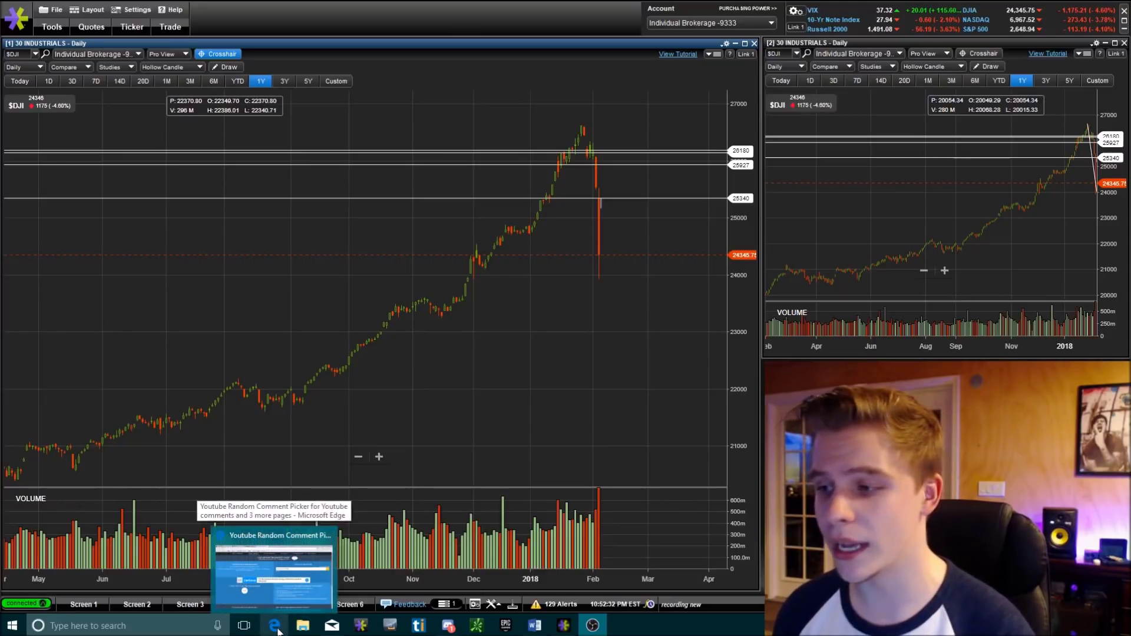
left_click(278, 632)
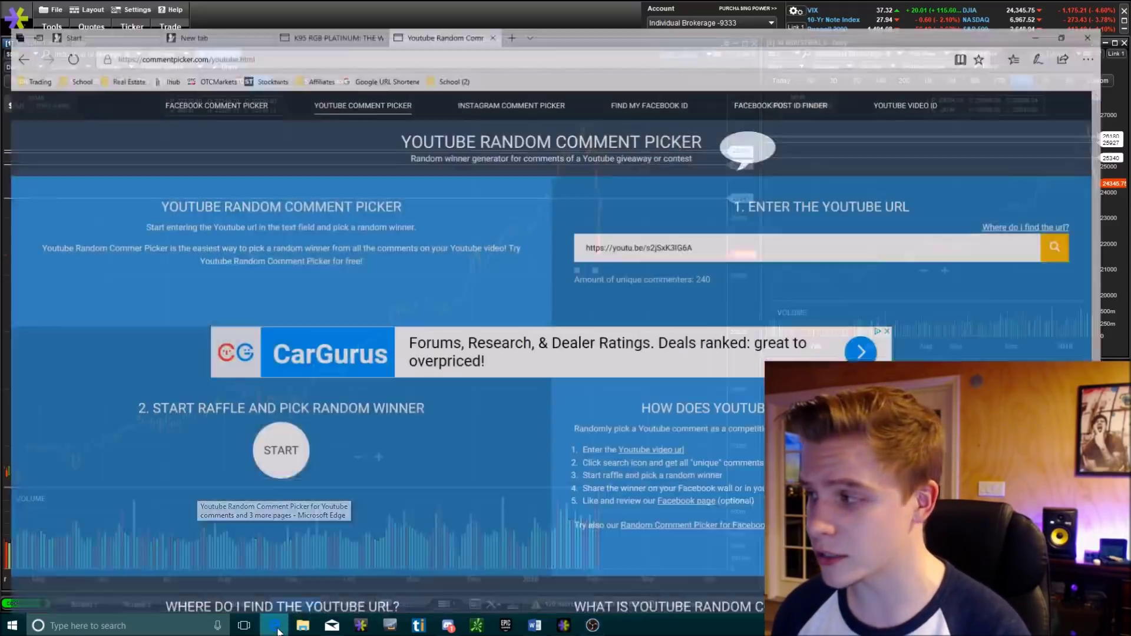
left_click(266, 420)
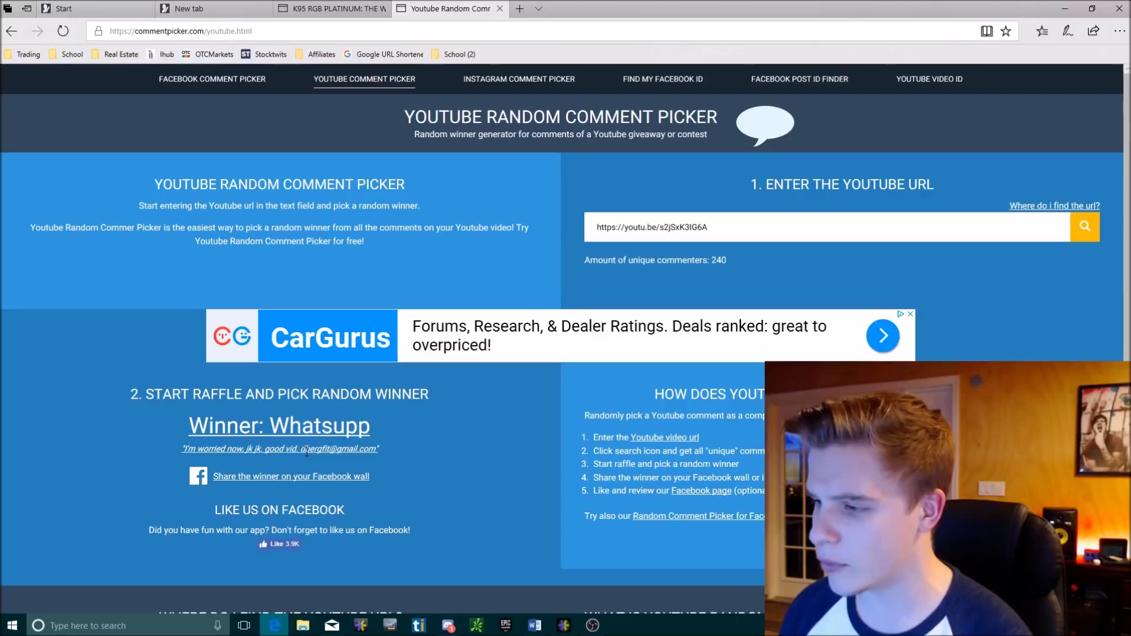
Copy the winner's e-mail address from their comment.
left_click_drag(302, 449, 378, 451)
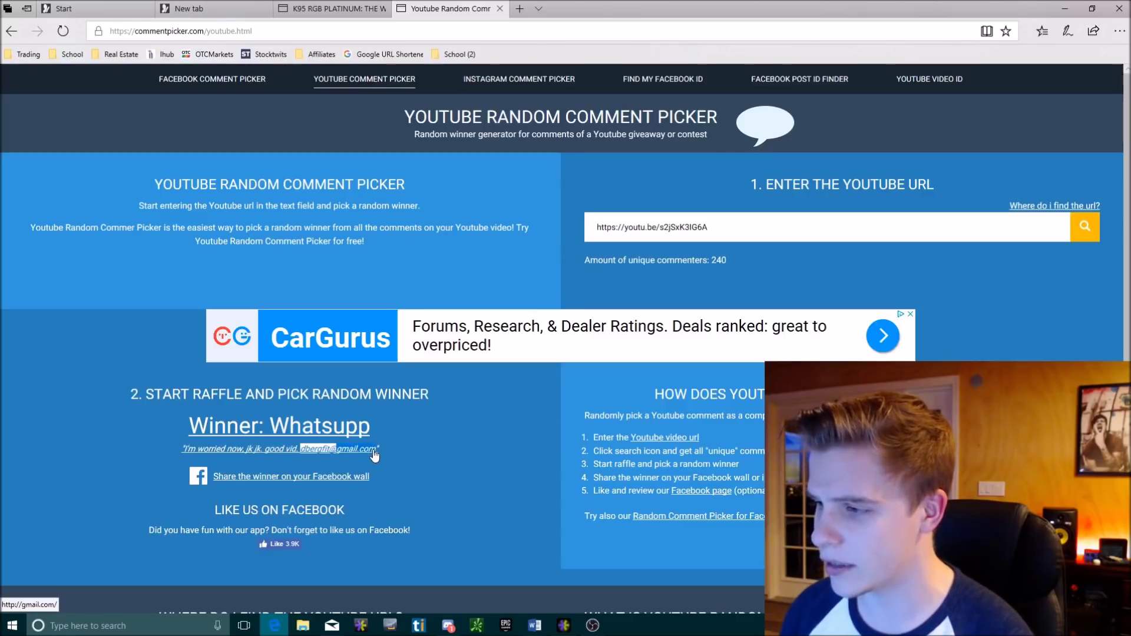
right_click(307, 451)
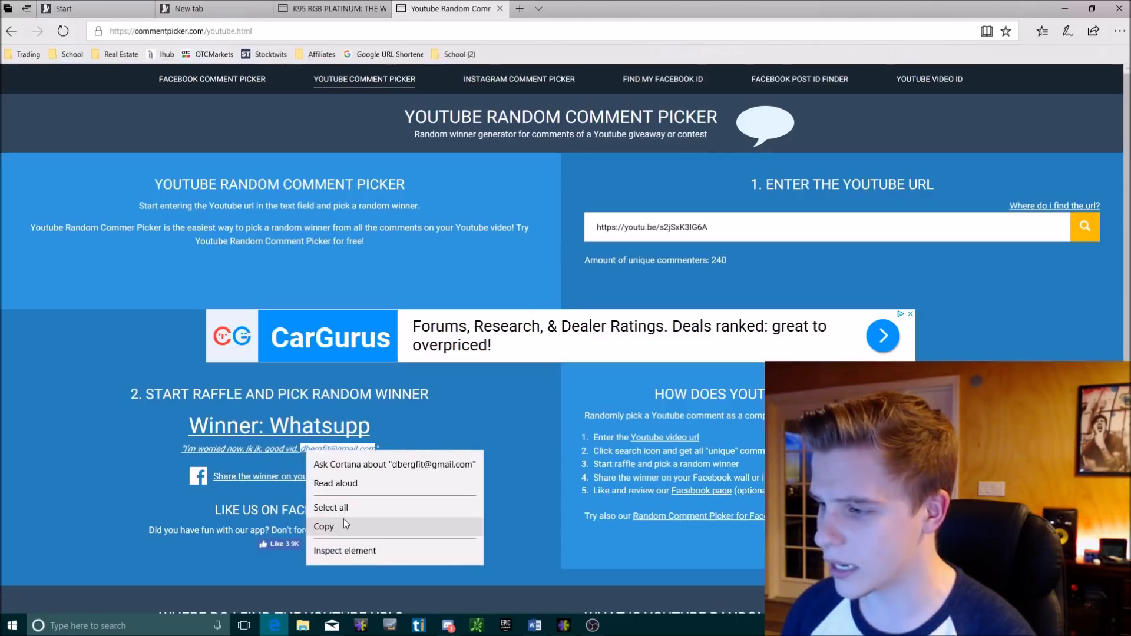
left_click(344, 526)
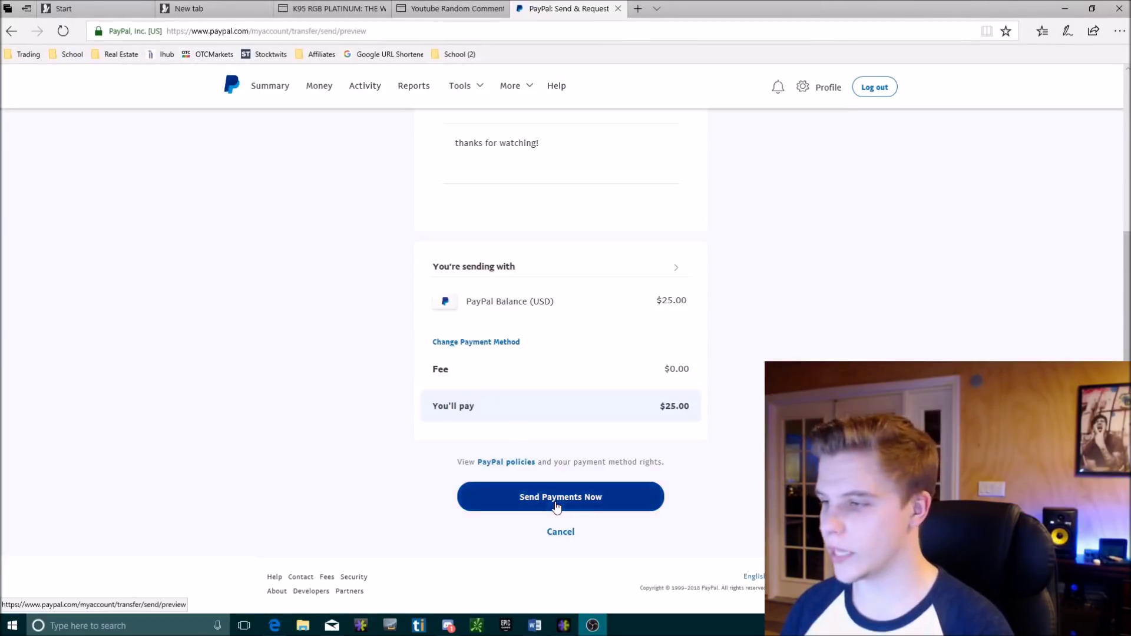
Send the $25.00 PayPal payment, close the PayPal page and minimize Edge.
left_click(556, 505)
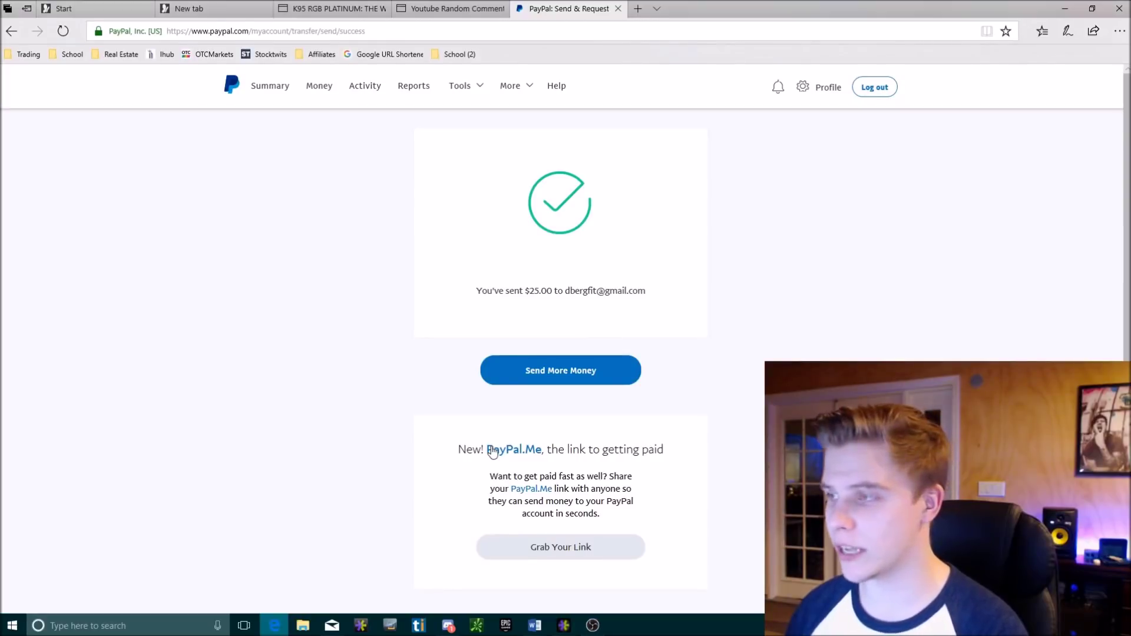
left_click(618, 8)
left_click(1065, 13)
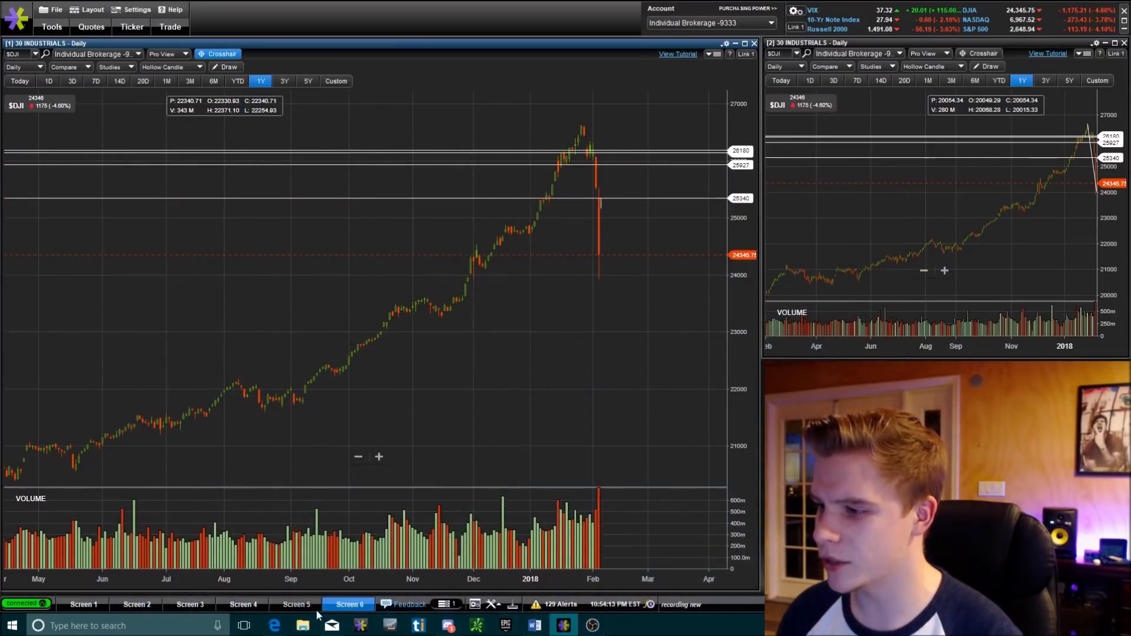
Close both Dow Industrials charts and open an Order Entry ticket, dismissing the preview notice.
left_click(754, 43)
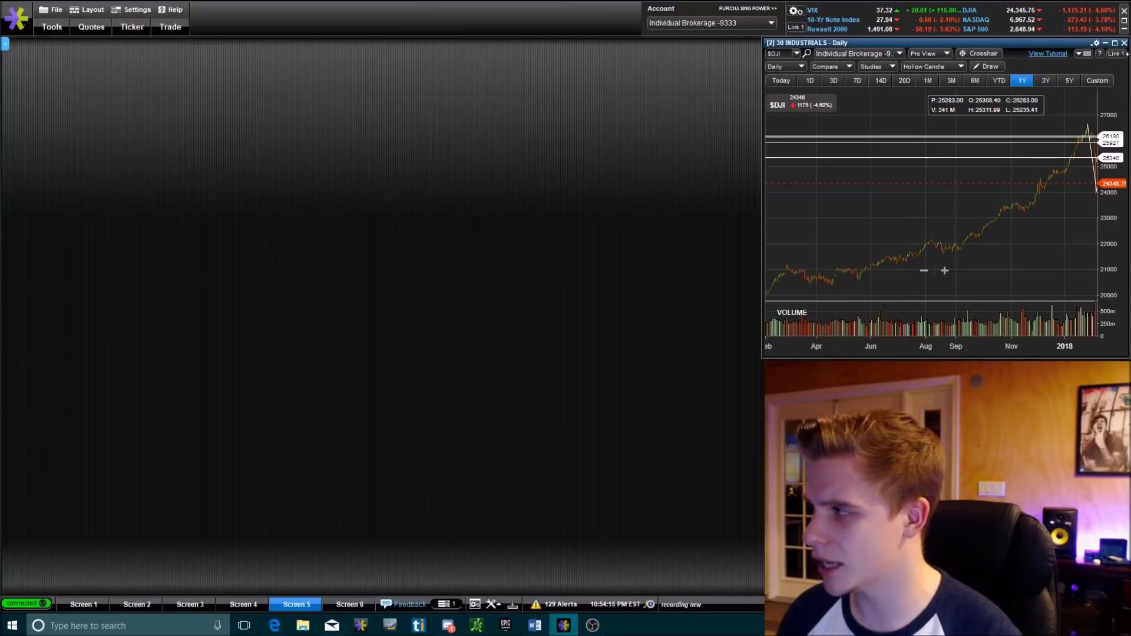
left_click(1125, 43)
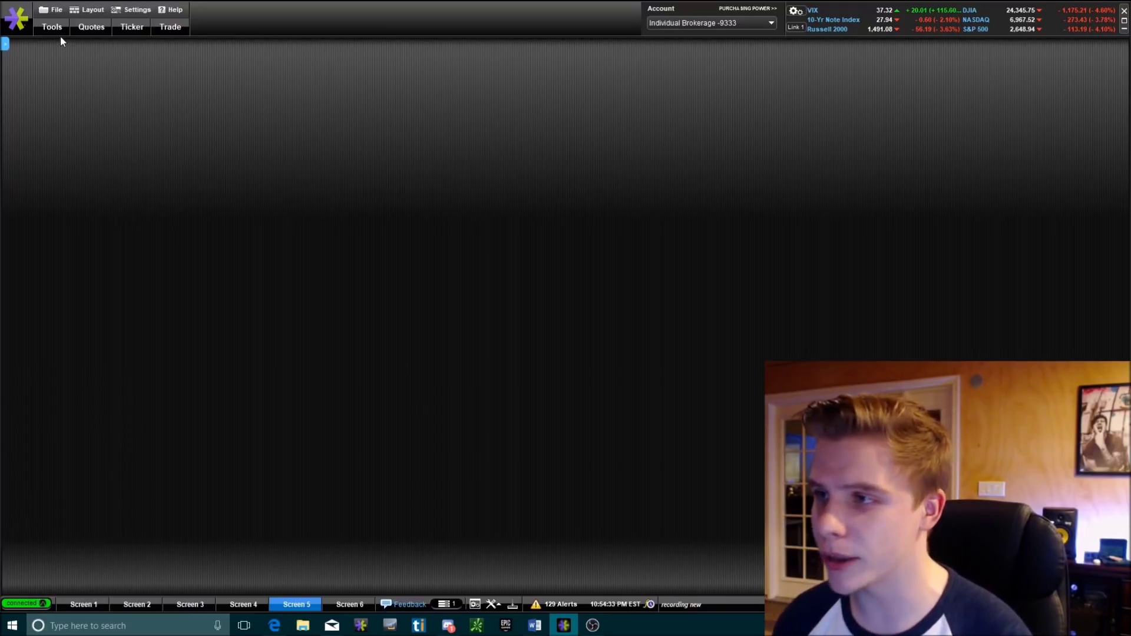
left_click(47, 27)
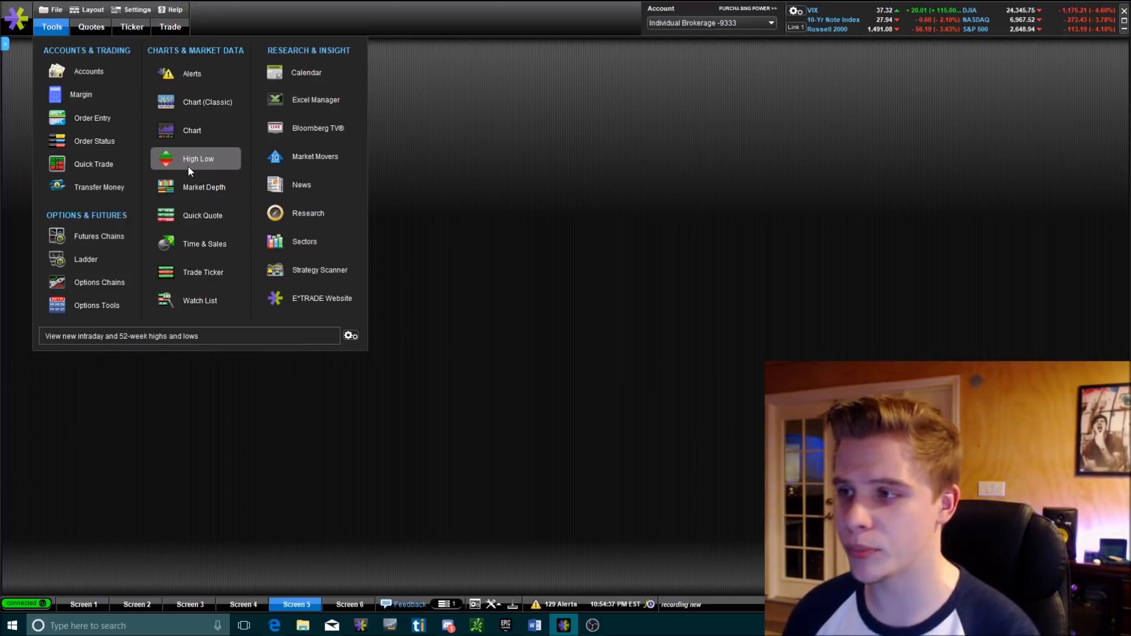
left_click(90, 122)
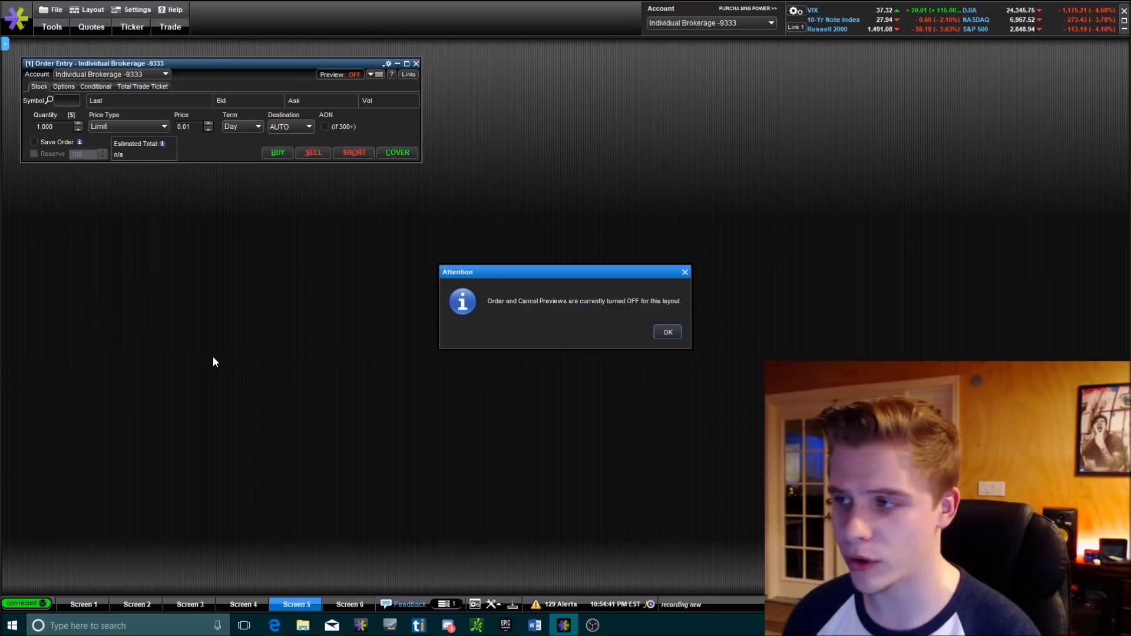
left_click(674, 333)
left_click_drag(186, 60, 197, 92)
Open a QQQ Market Depth window and place it beside the order ticket.
left_click(53, 28)
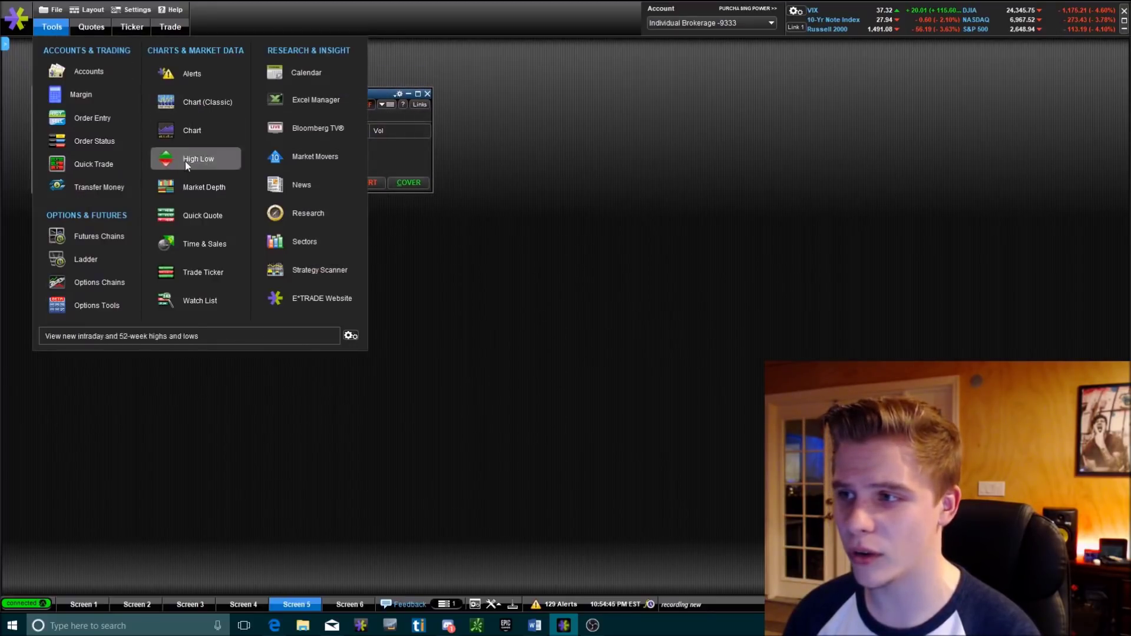
left_click(167, 185)
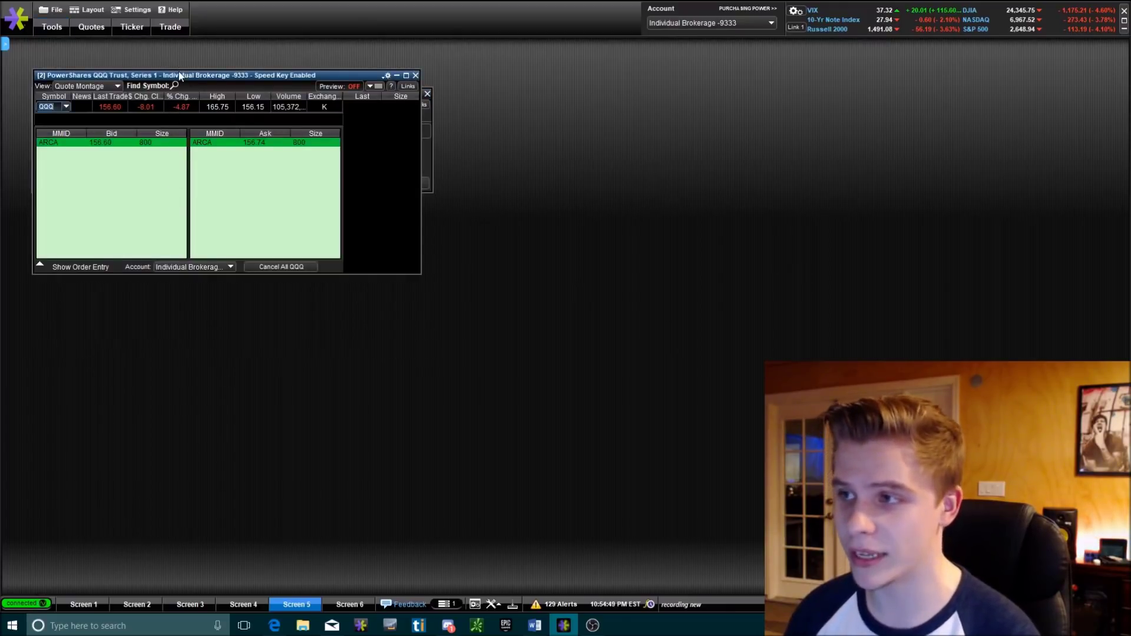
left_click_drag(179, 72, 580, 91)
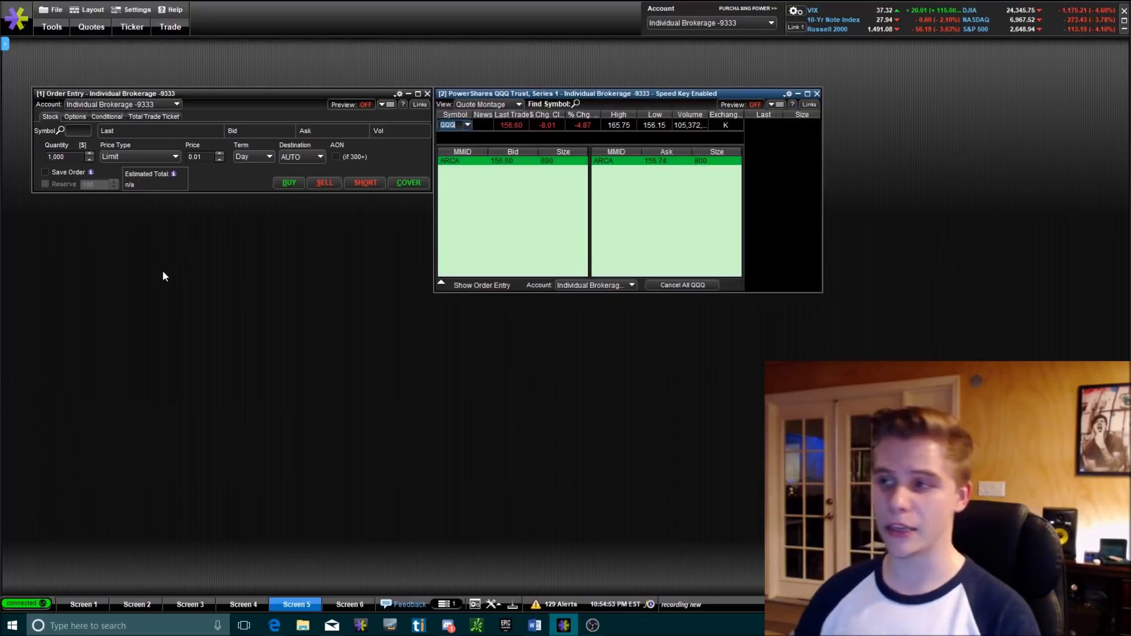
left_click(383, 106)
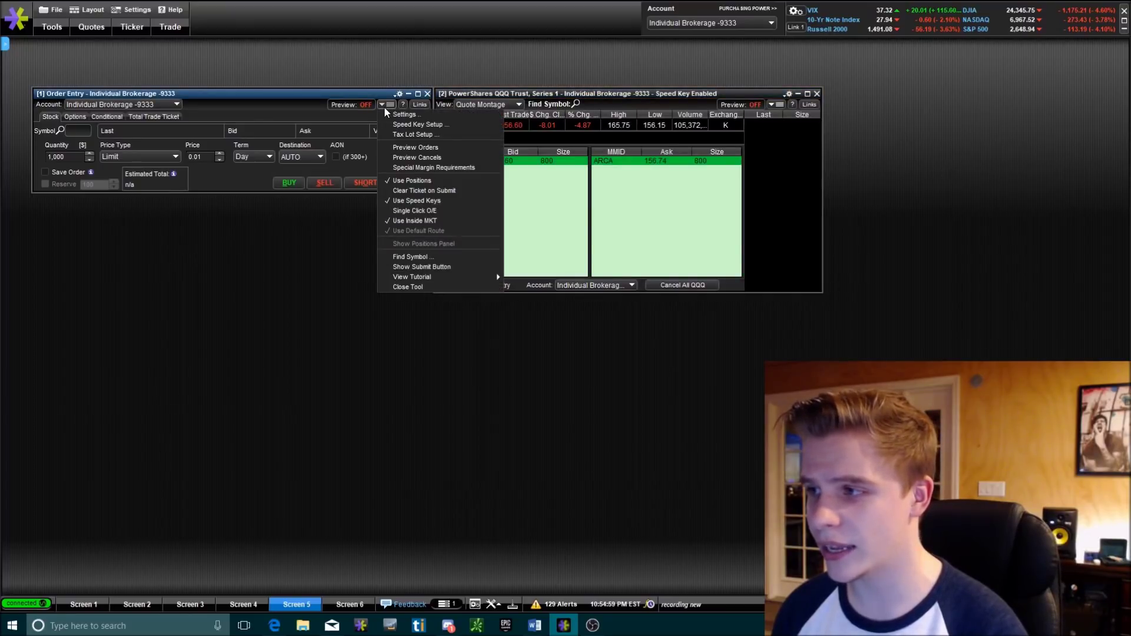
Open Speed Key Setup and look through the F1, F2 and F3 hotkey rows.
left_click(403, 126)
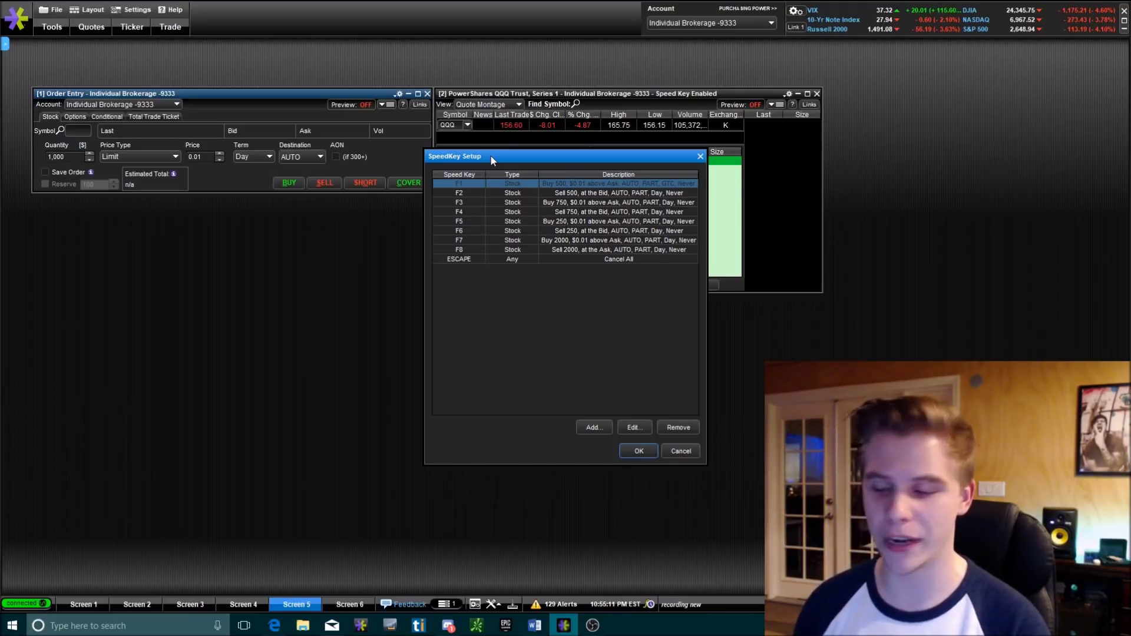
left_click(470, 194)
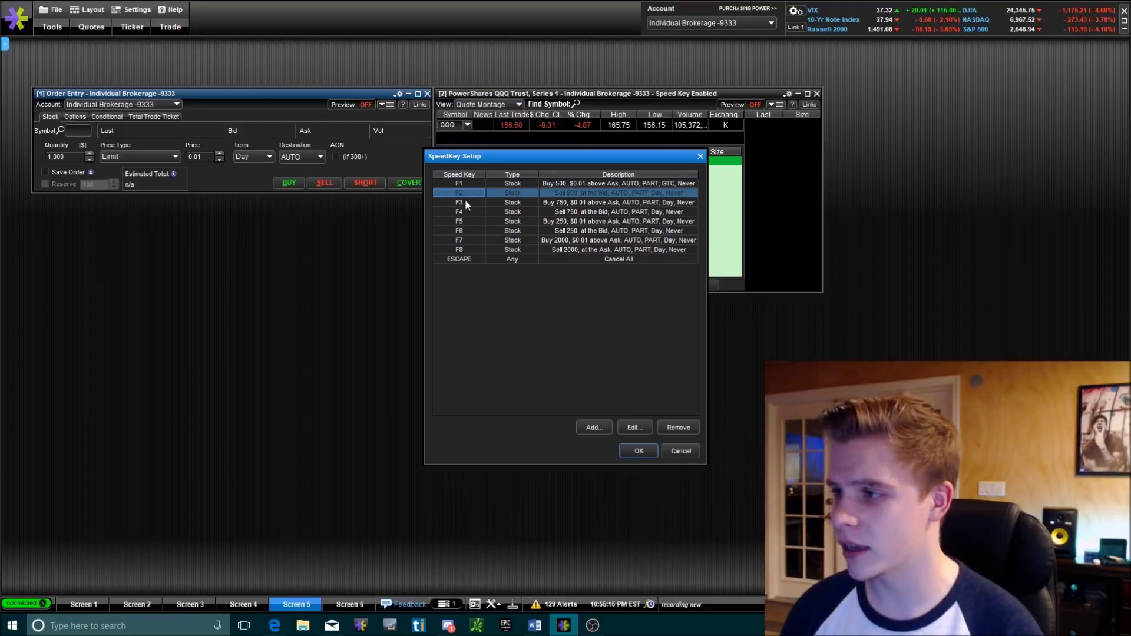
left_click(461, 204)
left_click(469, 184)
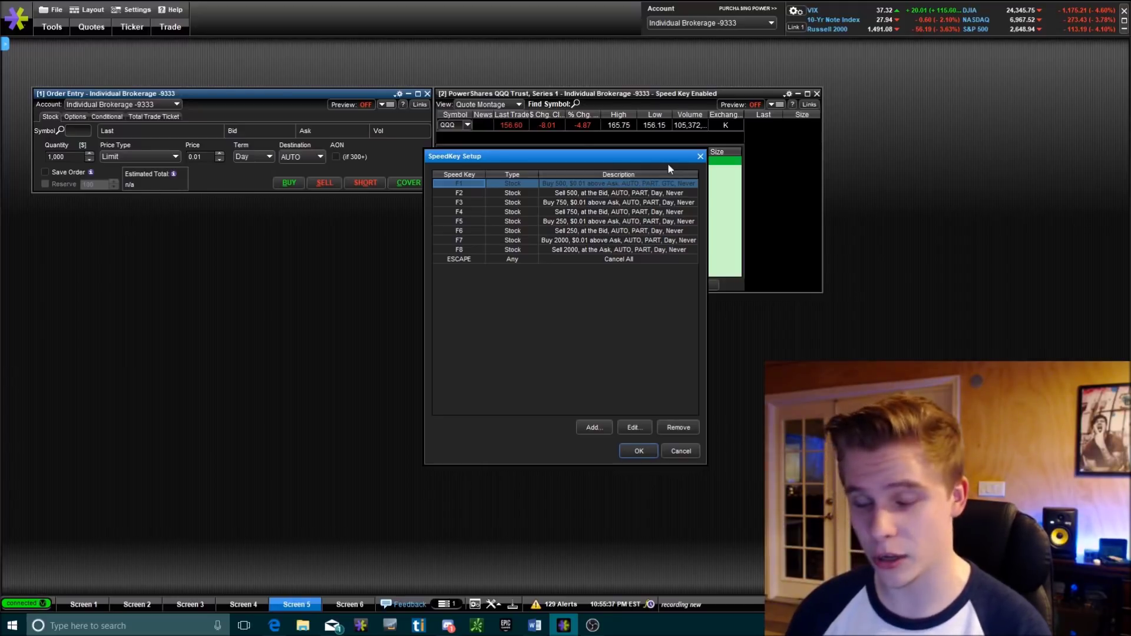
Save F1 as a buy of 500 at $0.01 above the Ask, good till cancelled.
left_click(647, 428)
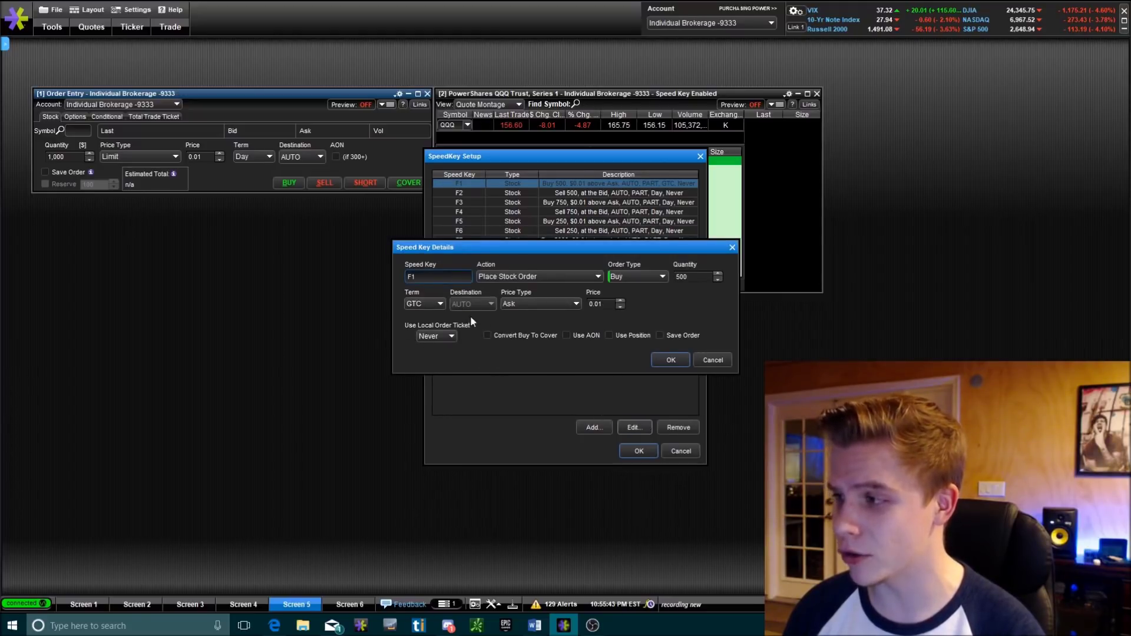
left_click(732, 247)
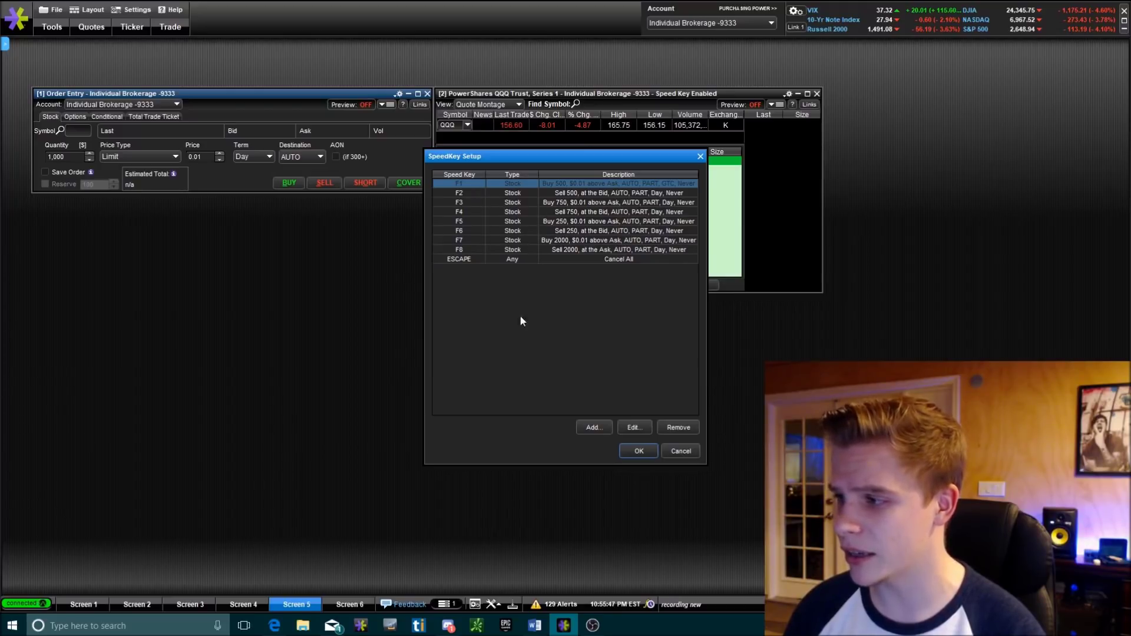
left_click(634, 429)
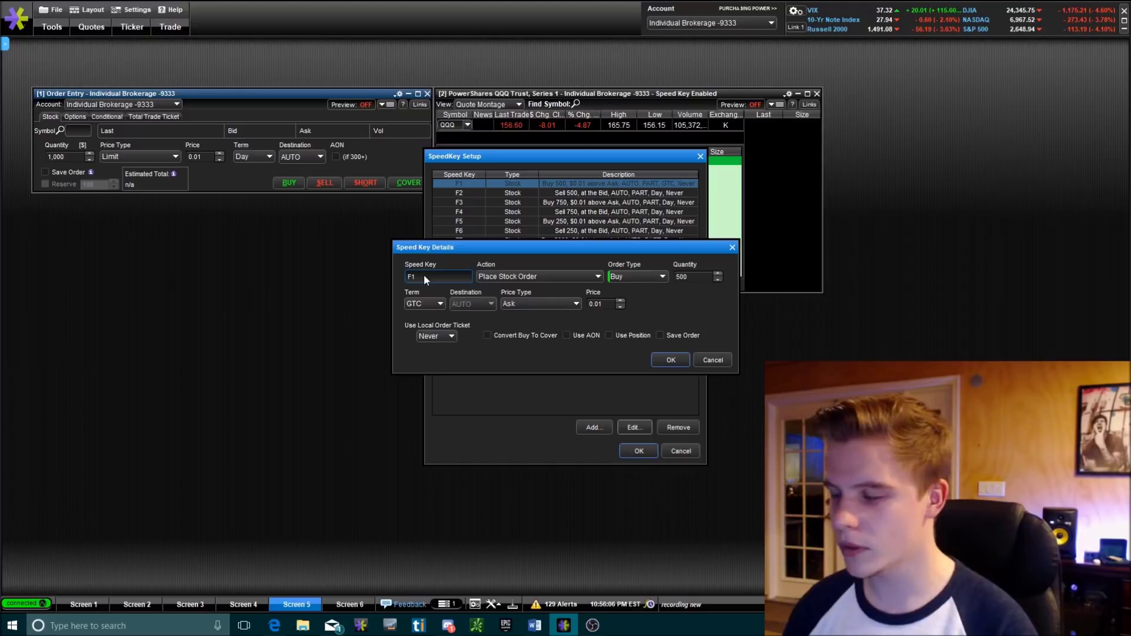
left_click(654, 359)
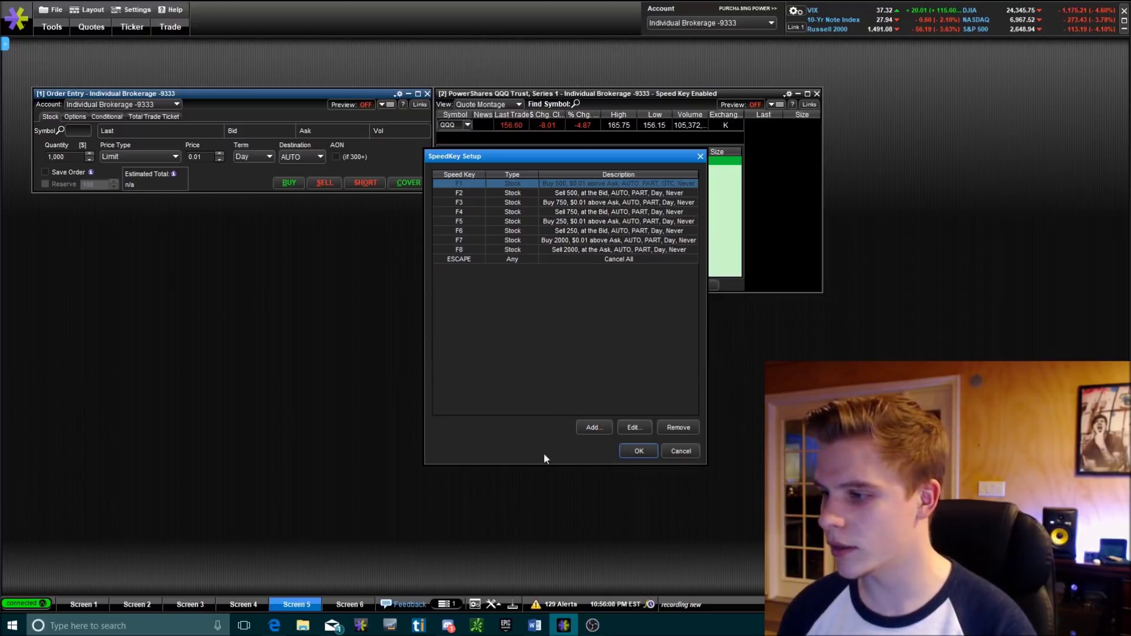
left_click(268, 628)
mouse_move(312, 5)
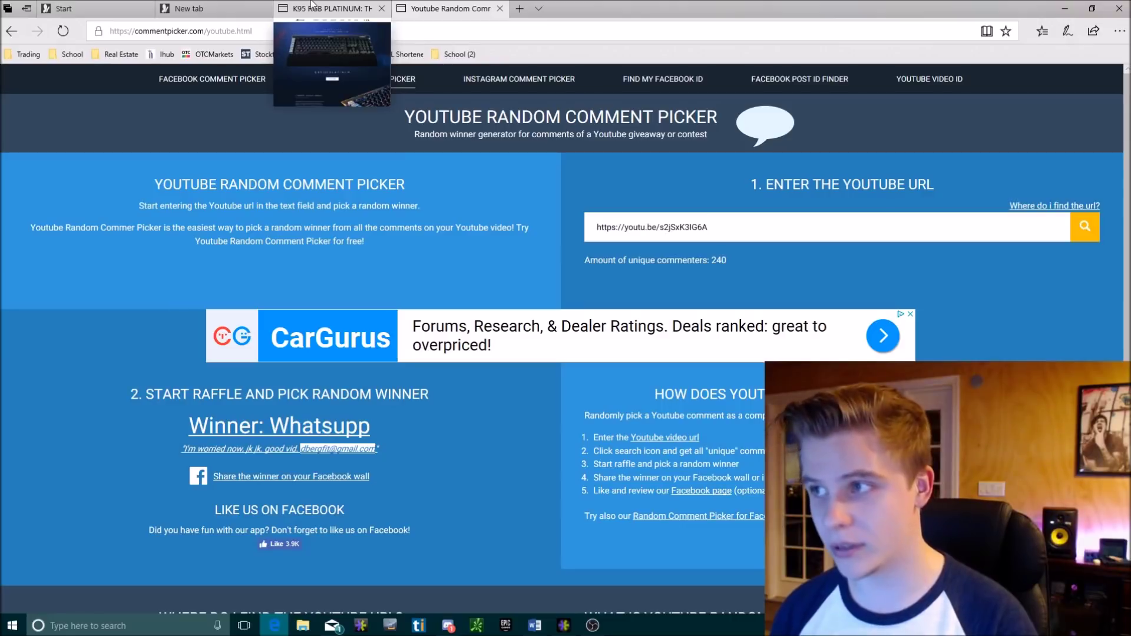
View the K95 RGB PLATINUM keyboard page, then return to E*TRADE Pro's speed key setup.
left_click(311, 5)
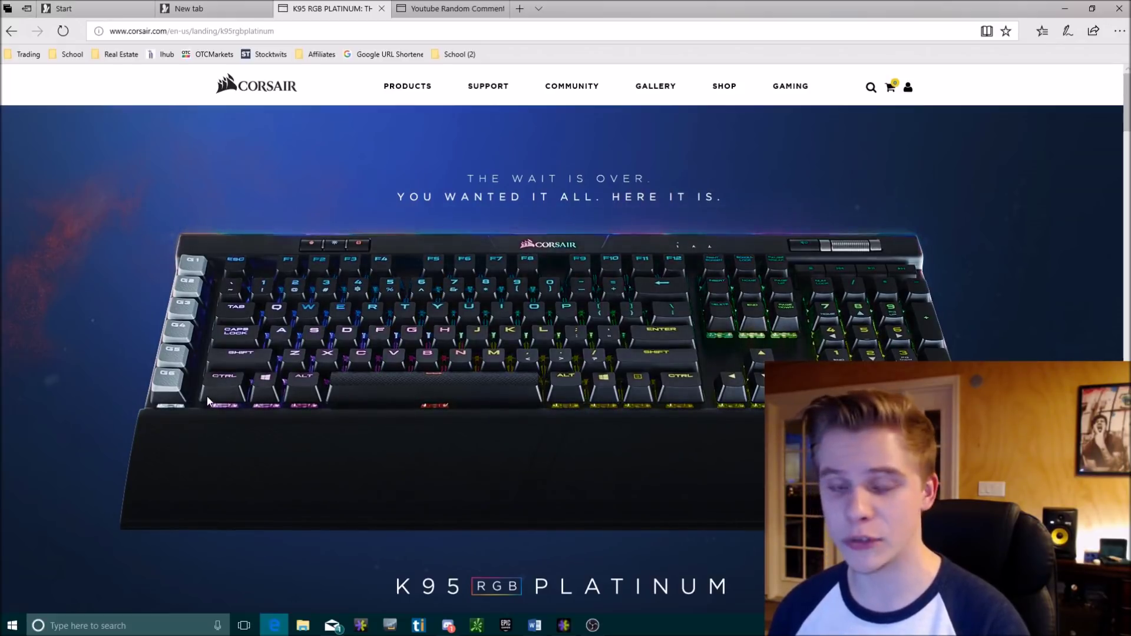
left_click(564, 625)
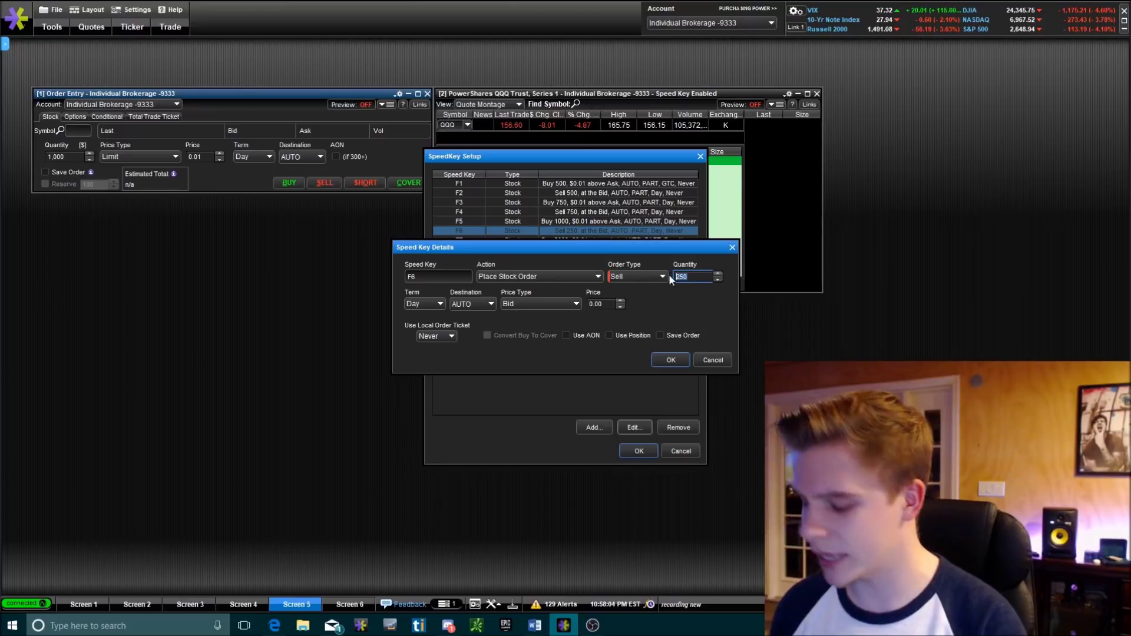
Save F6 as a sell of 1000 at the Bid and check its local order ticket option.
left_click(671, 360)
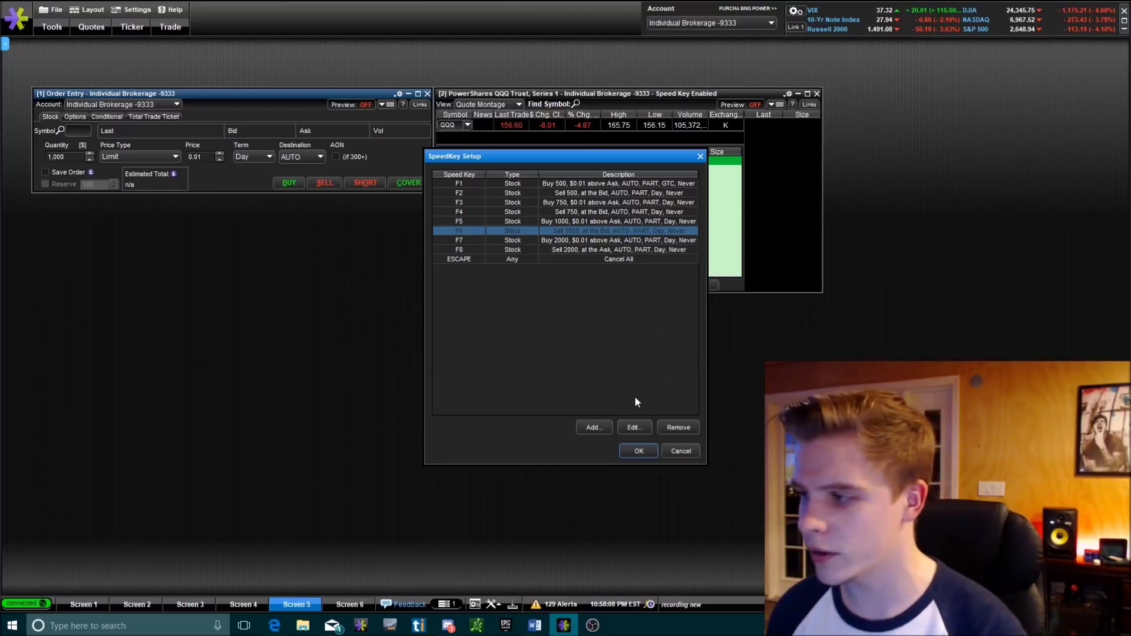
left_click(633, 427)
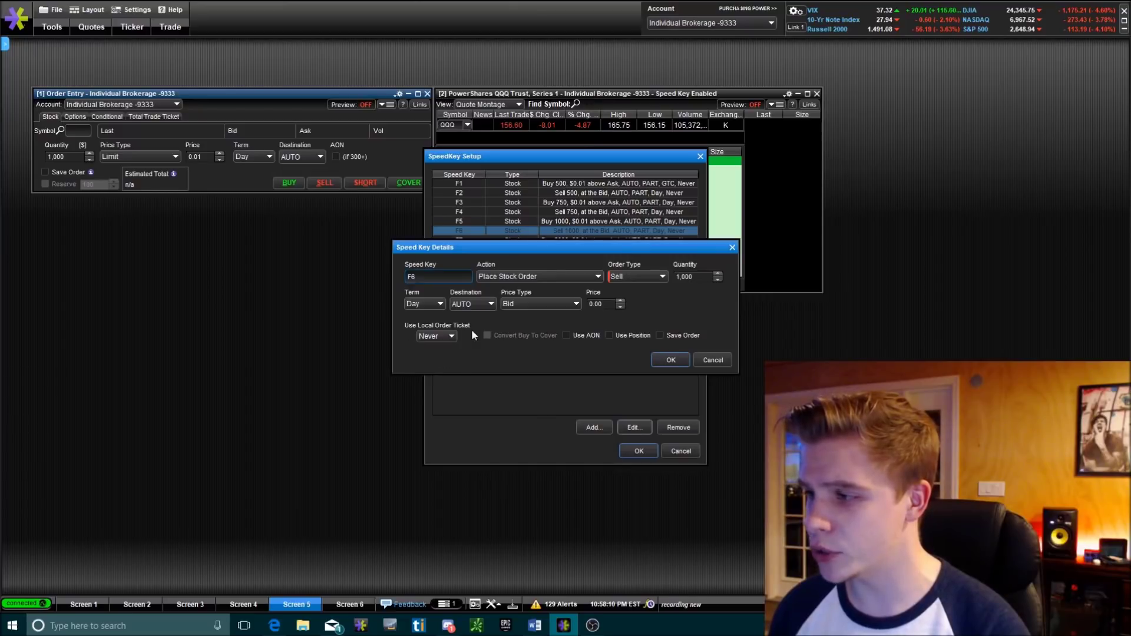
left_click(452, 336)
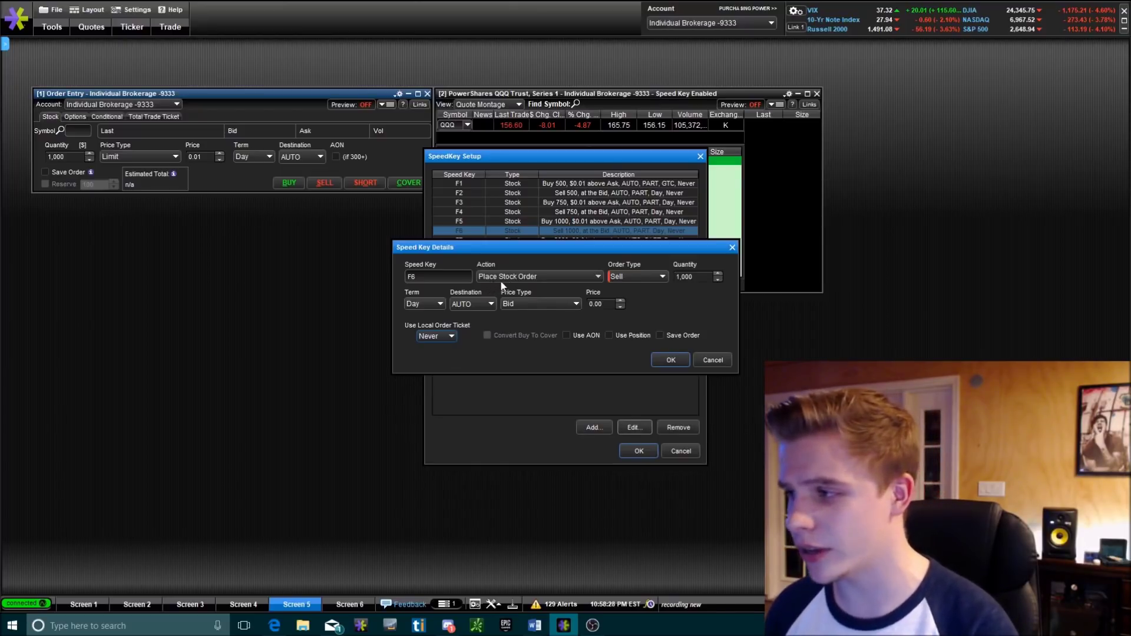
Review F6's action (Place Stock Order), order type (Sell) and term (Day) unchanged.
left_click(516, 279)
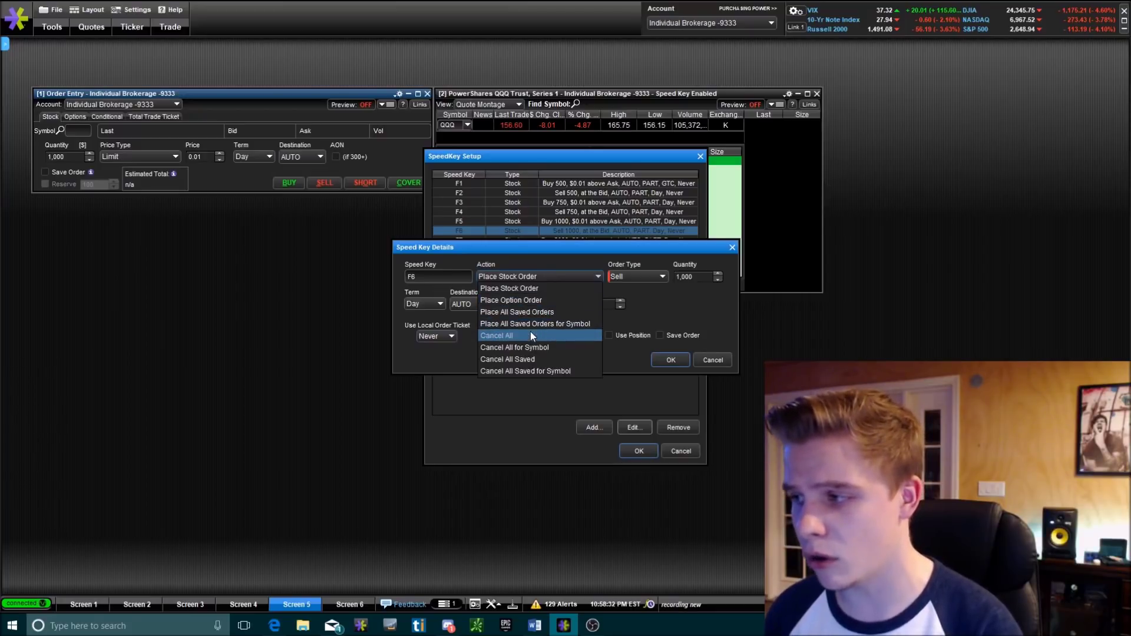
left_click(583, 275)
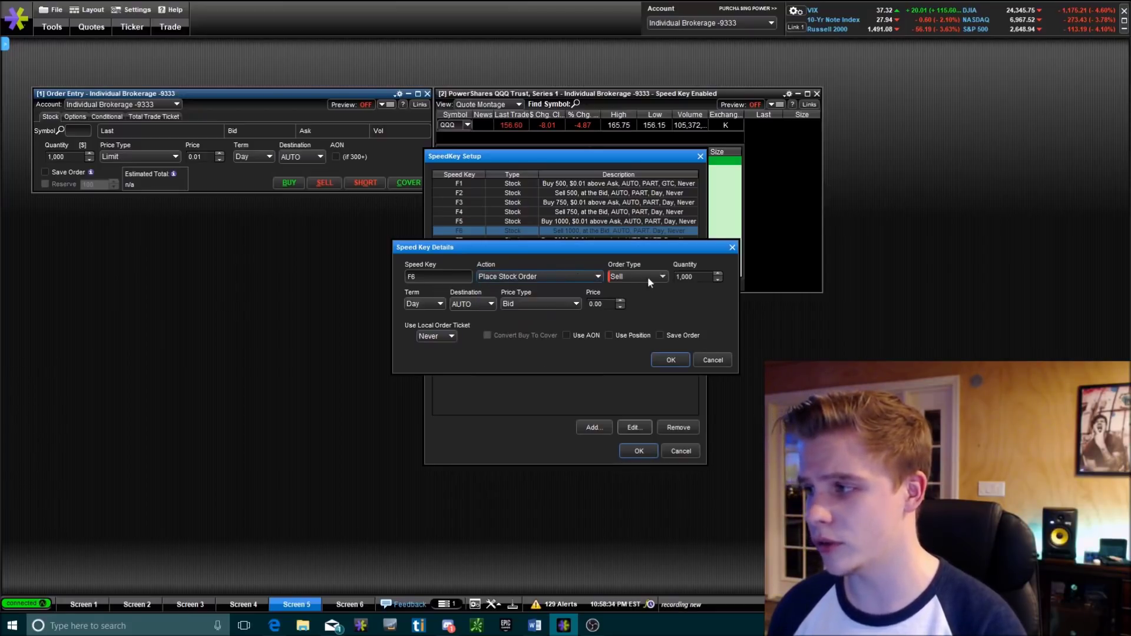
left_click(664, 277)
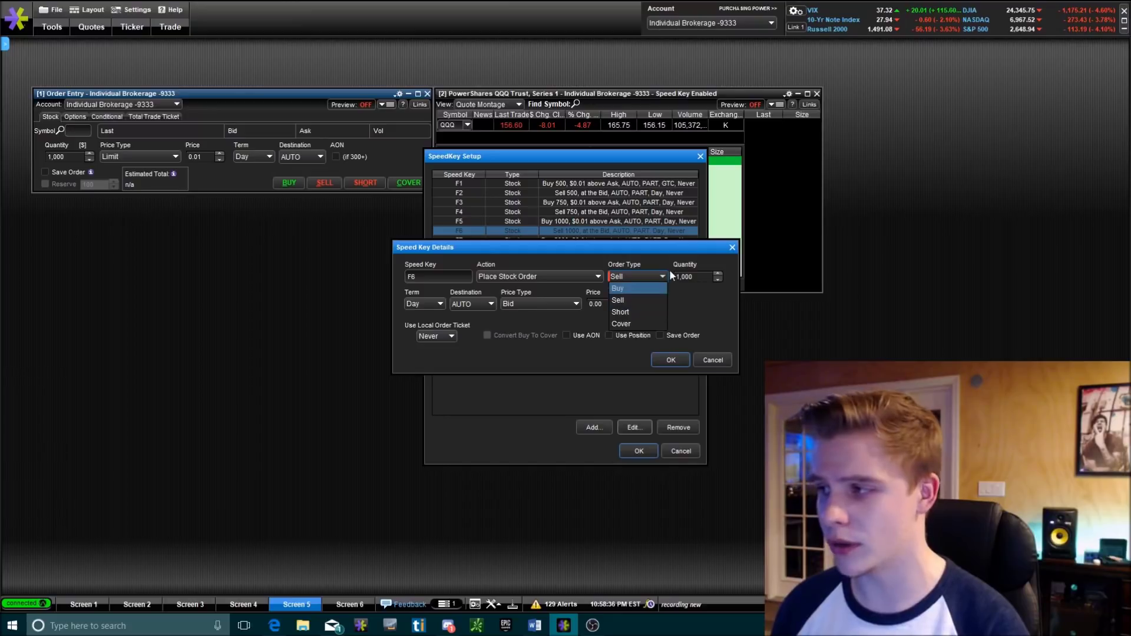
left_click(667, 271)
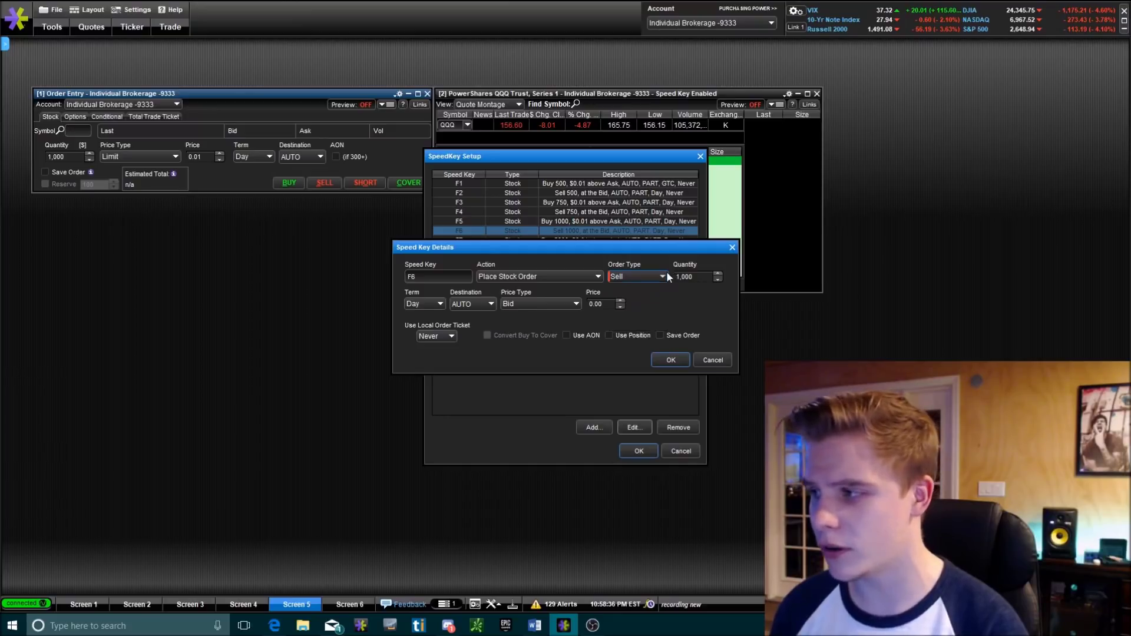
left_click(421, 312)
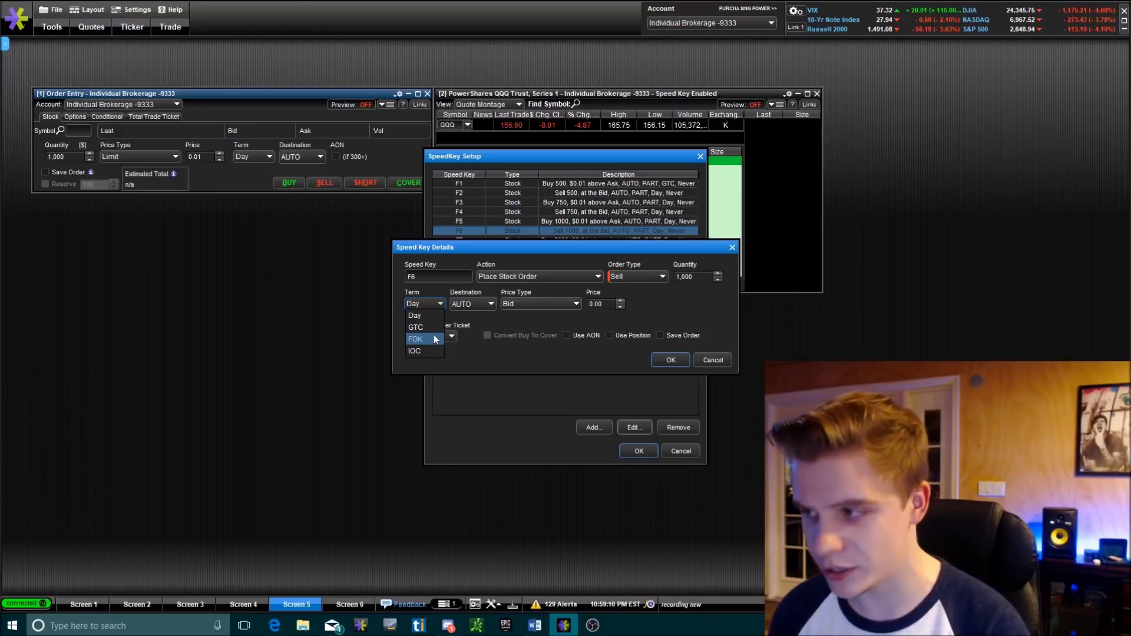
left_click(437, 304)
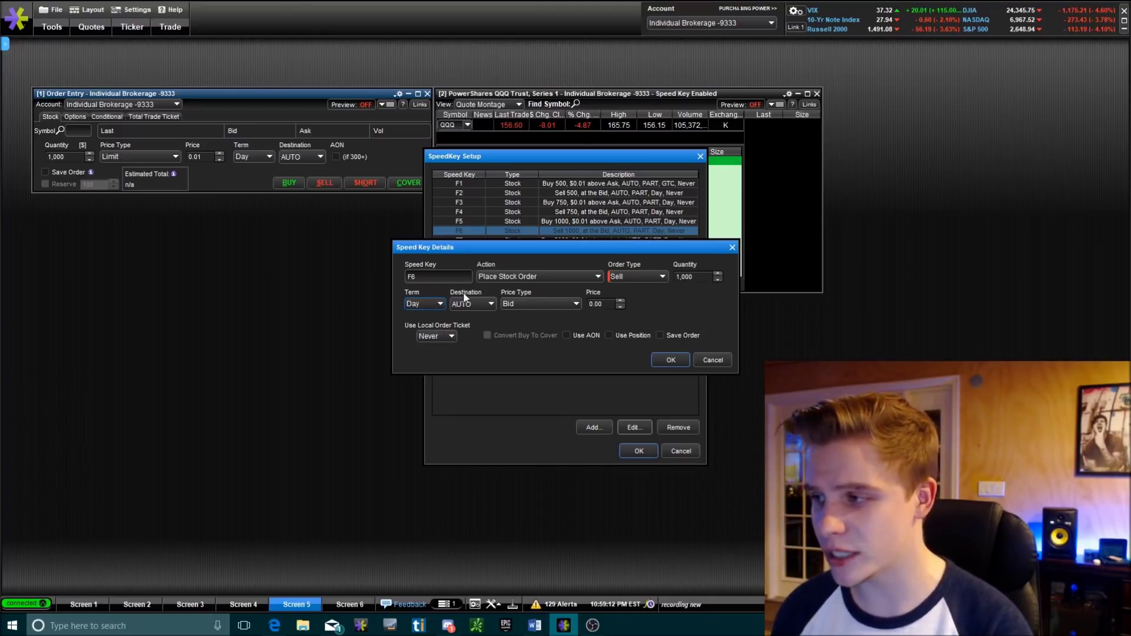
Keep AUTO destination and Bid price, cancel F6 details and save the speed key setup.
left_click(482, 302)
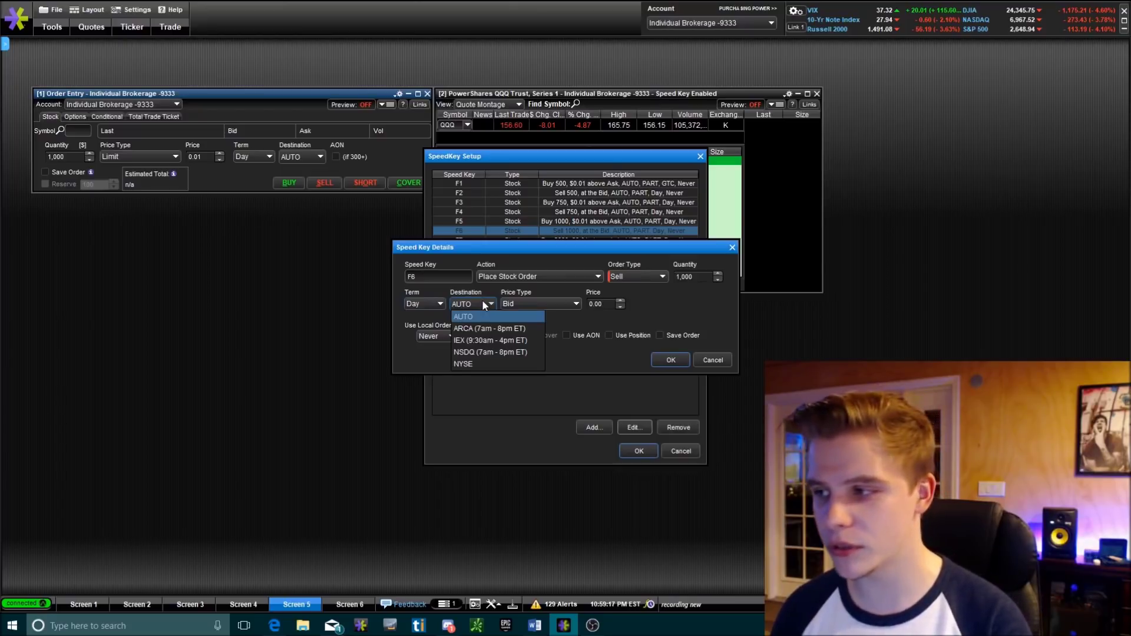
left_click(482, 299)
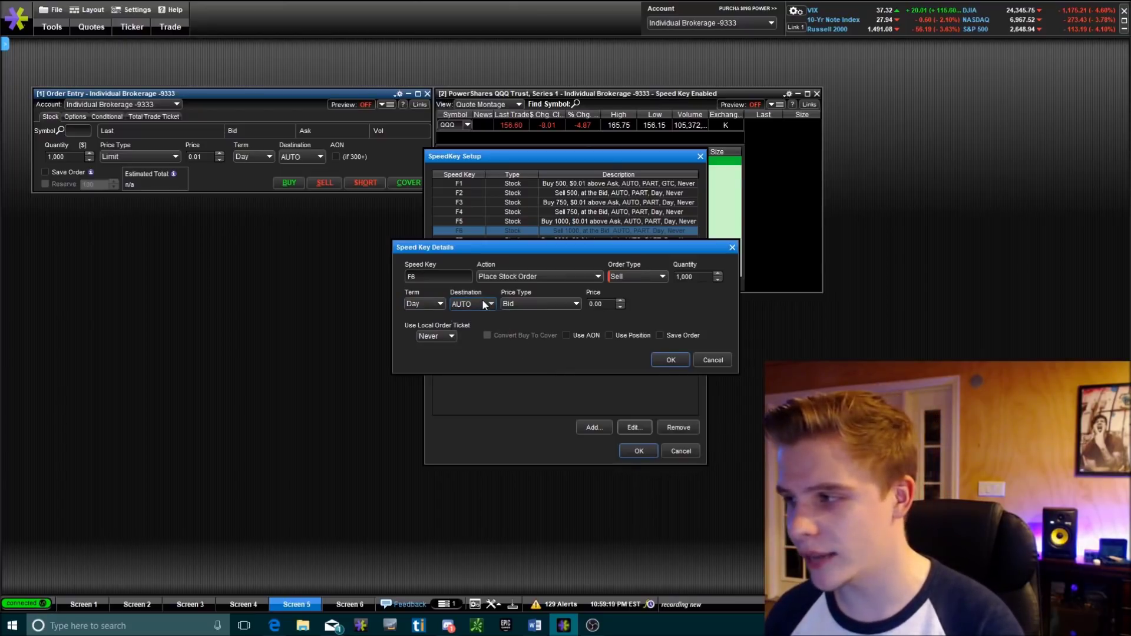
left_click(543, 303)
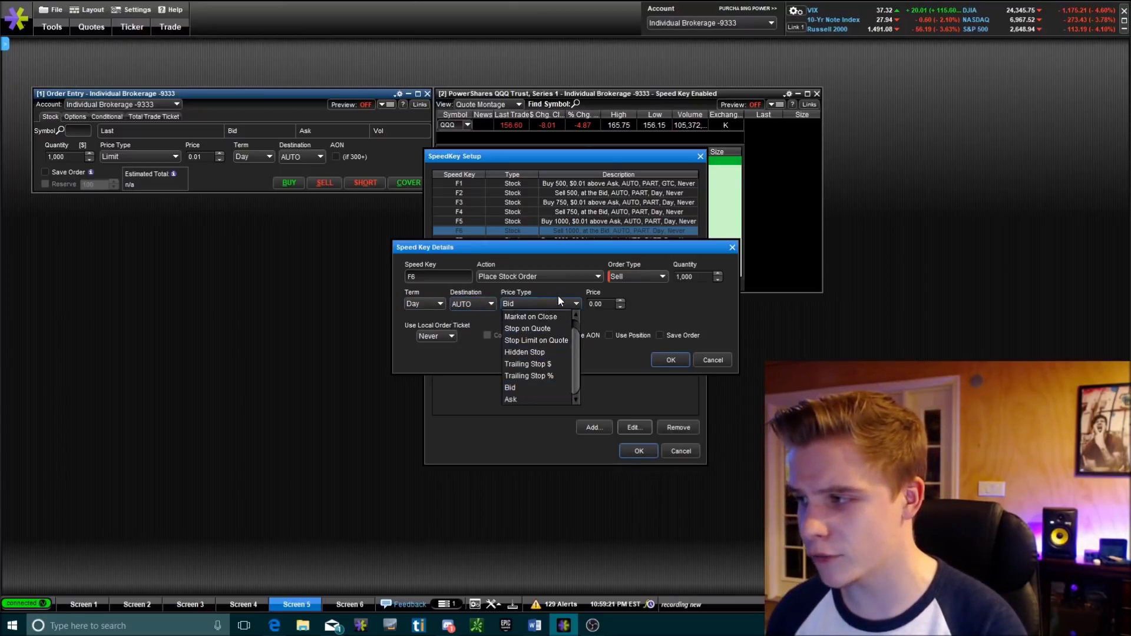
left_click(560, 301)
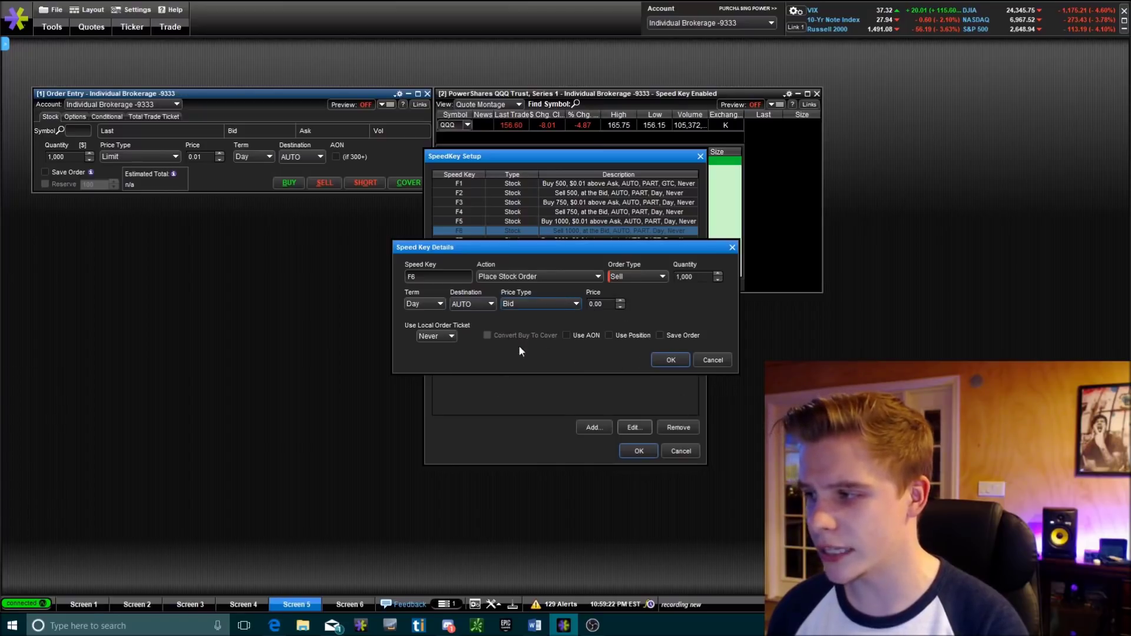
left_click(719, 360)
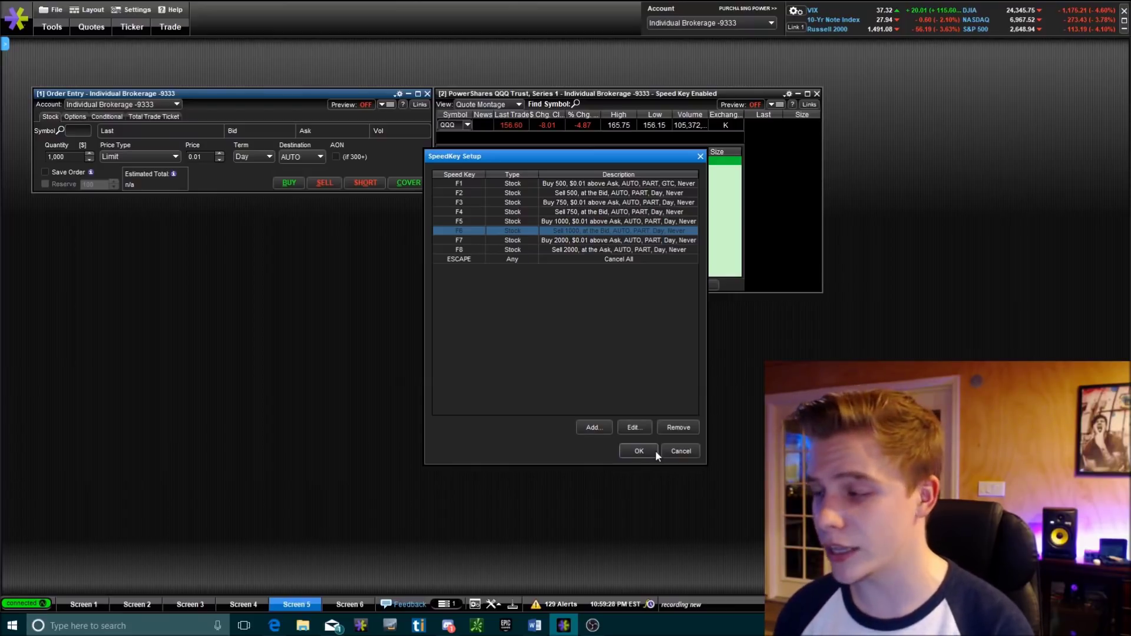
left_click(656, 451)
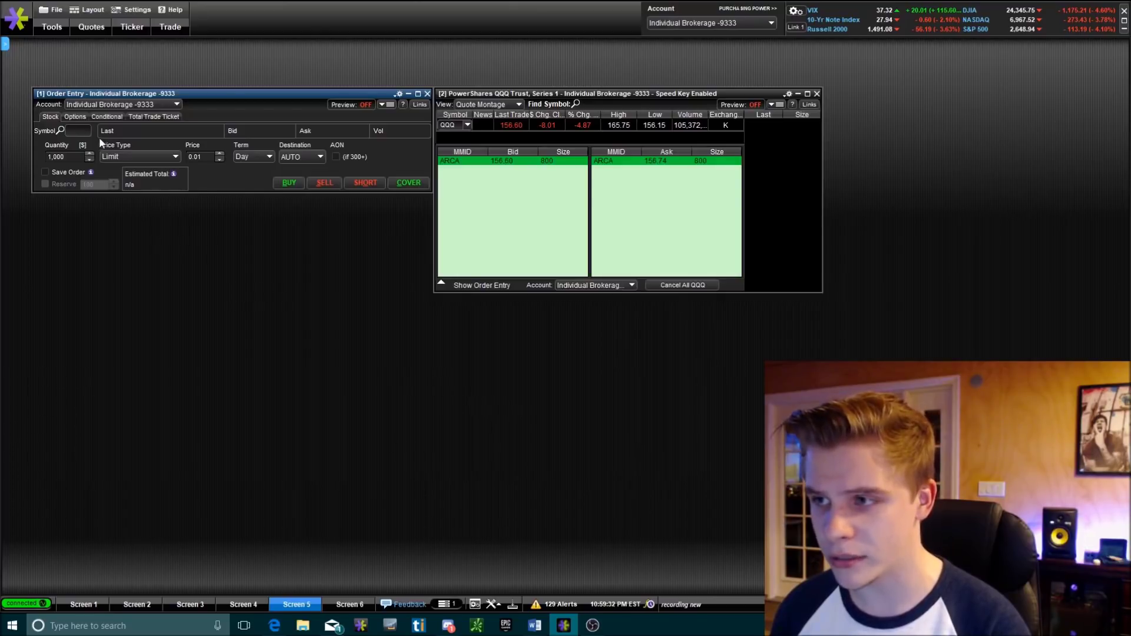
Load the QQQ symbol into the order entry ticket.
left_click(82, 131)
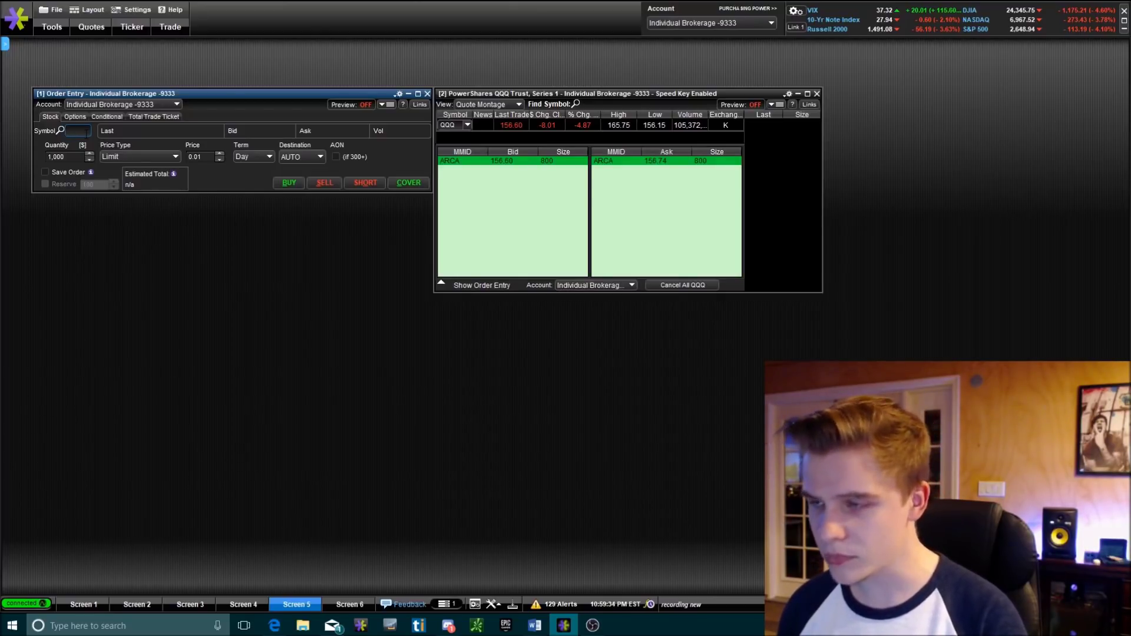
type("QQQ")
key("Return")
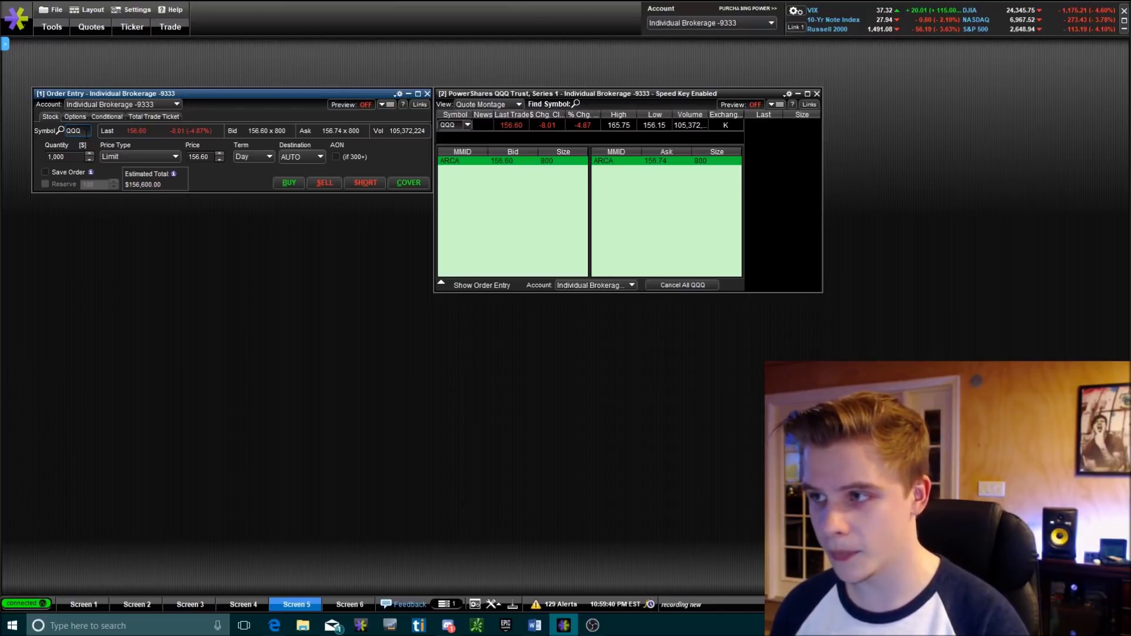
Open Order Status, narrow it and place it beneath the order entry ticket.
left_click(52, 27)
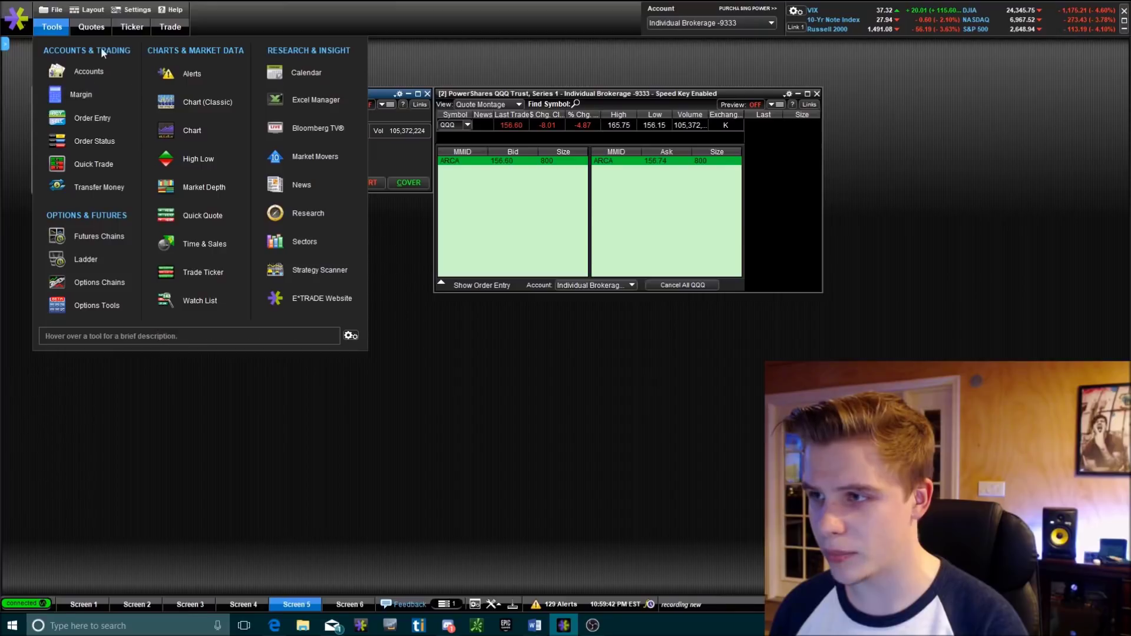
left_click(95, 141)
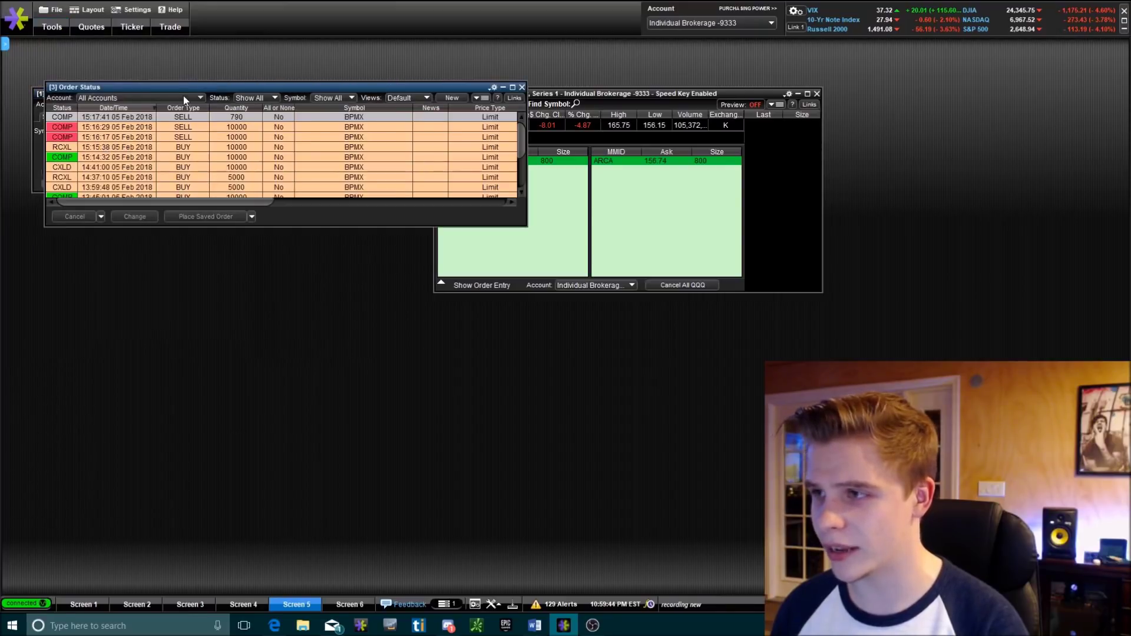
left_click(183, 97)
left_click(190, 86)
left_click_drag(189, 86, 161, 240)
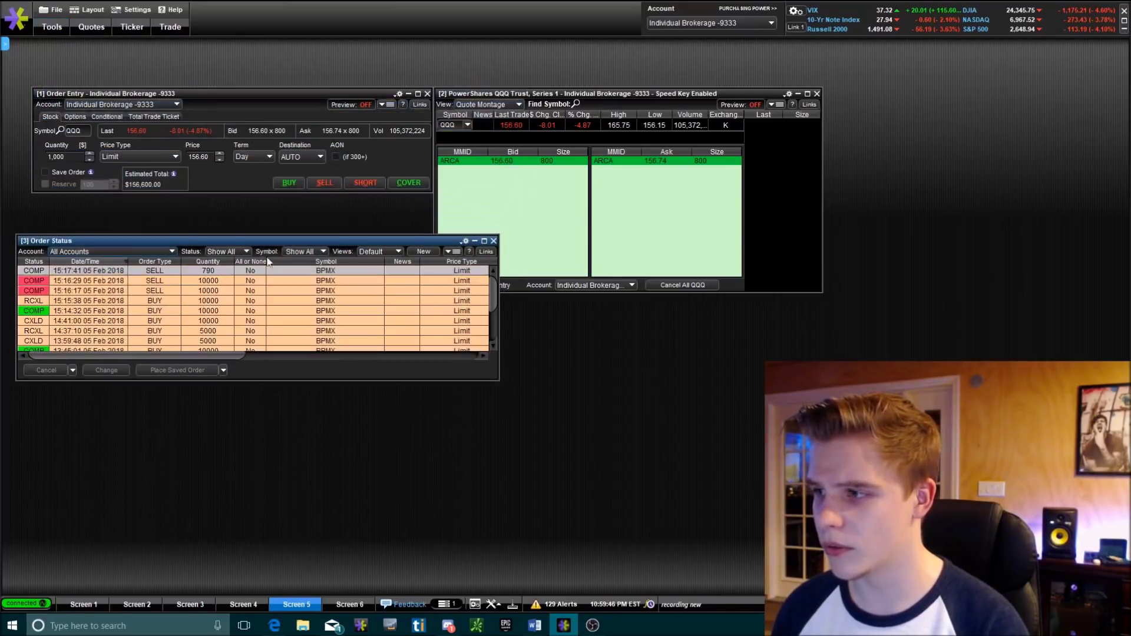
left_click_drag(500, 335, 429, 335)
left_click_drag(252, 245, 255, 232)
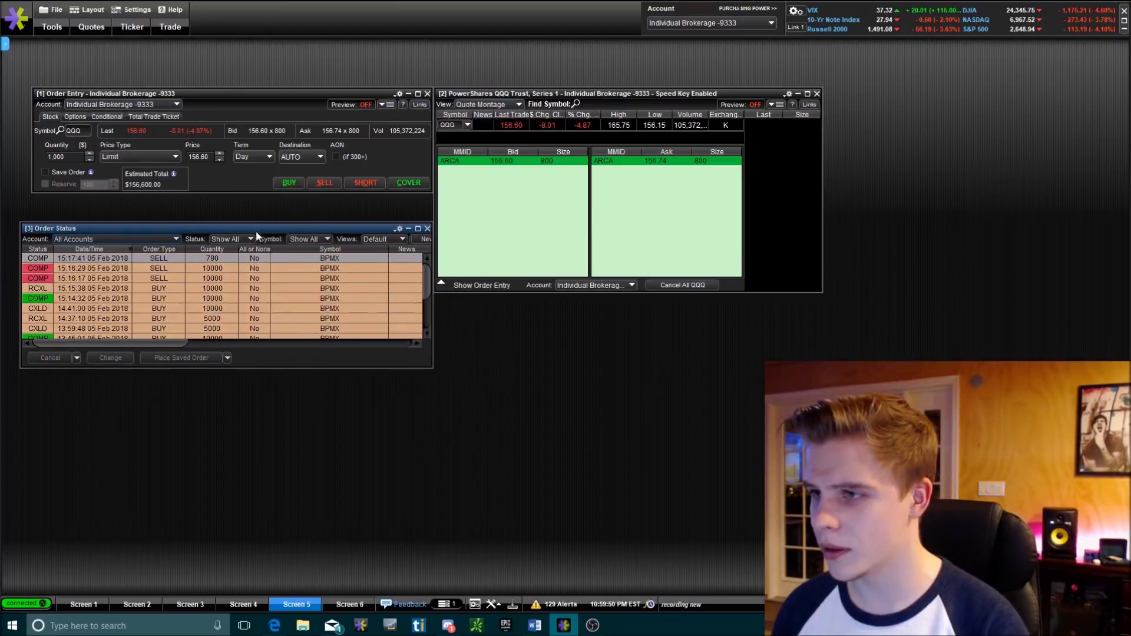
left_click(218, 100)
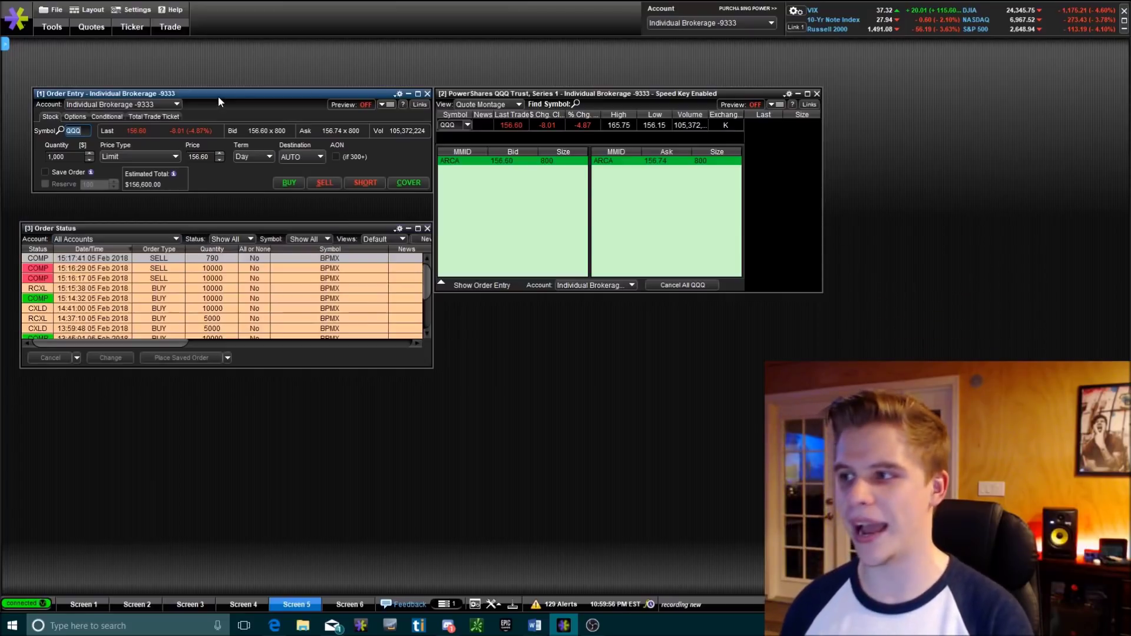
left_click(505, 96)
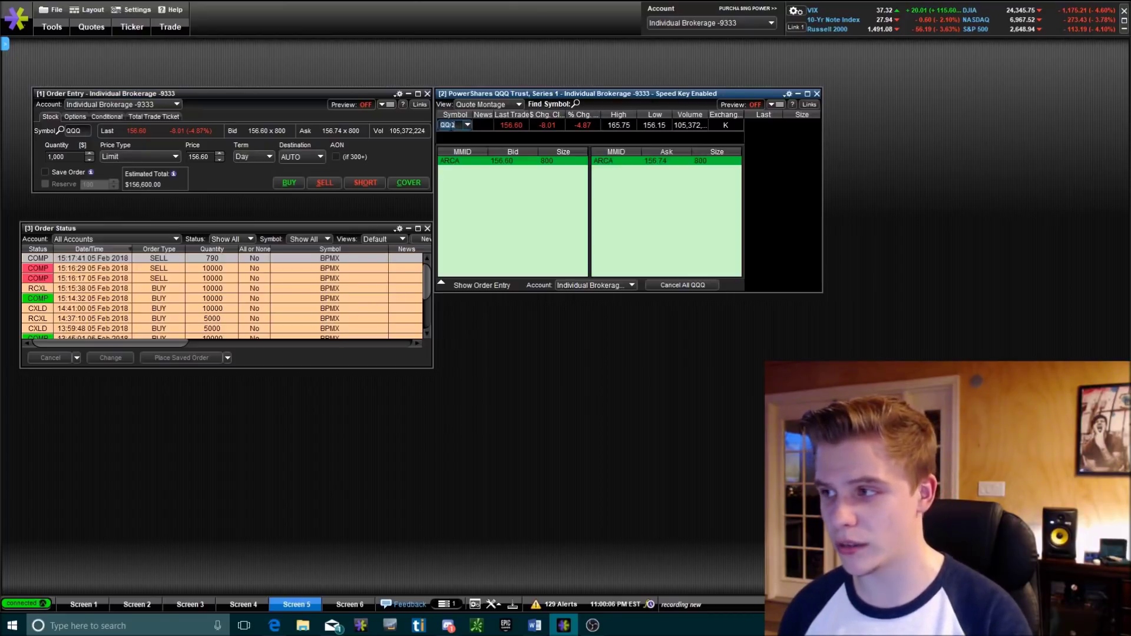
Send two 500-share QQQ buys with Shift+B, dismissing each insufficient-funds alert.
key("shift+b")
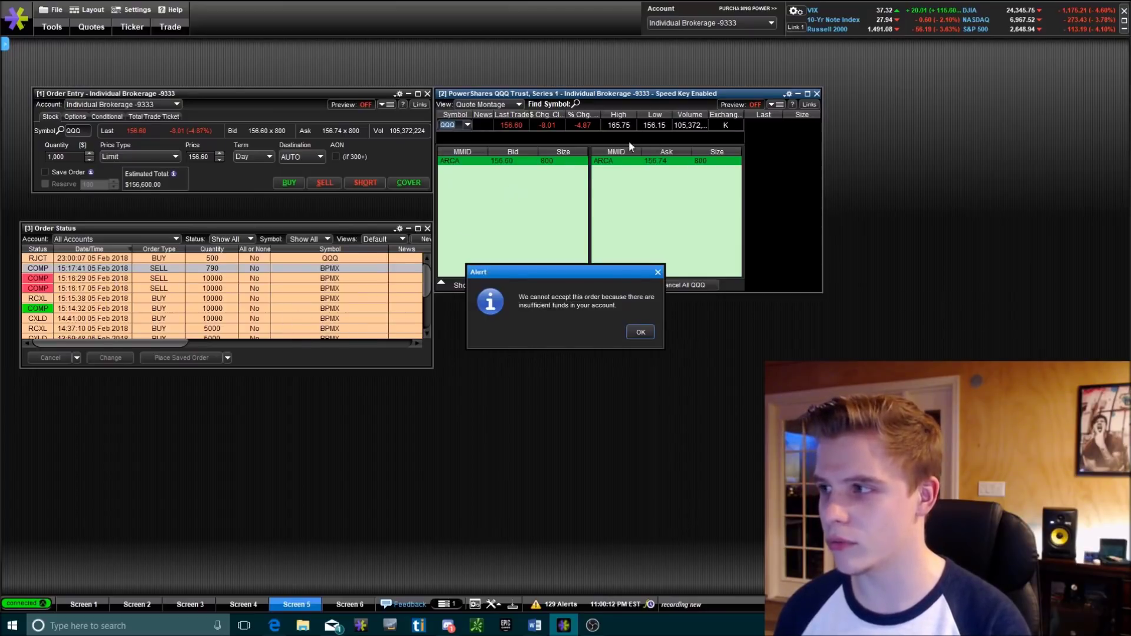
left_click(652, 333)
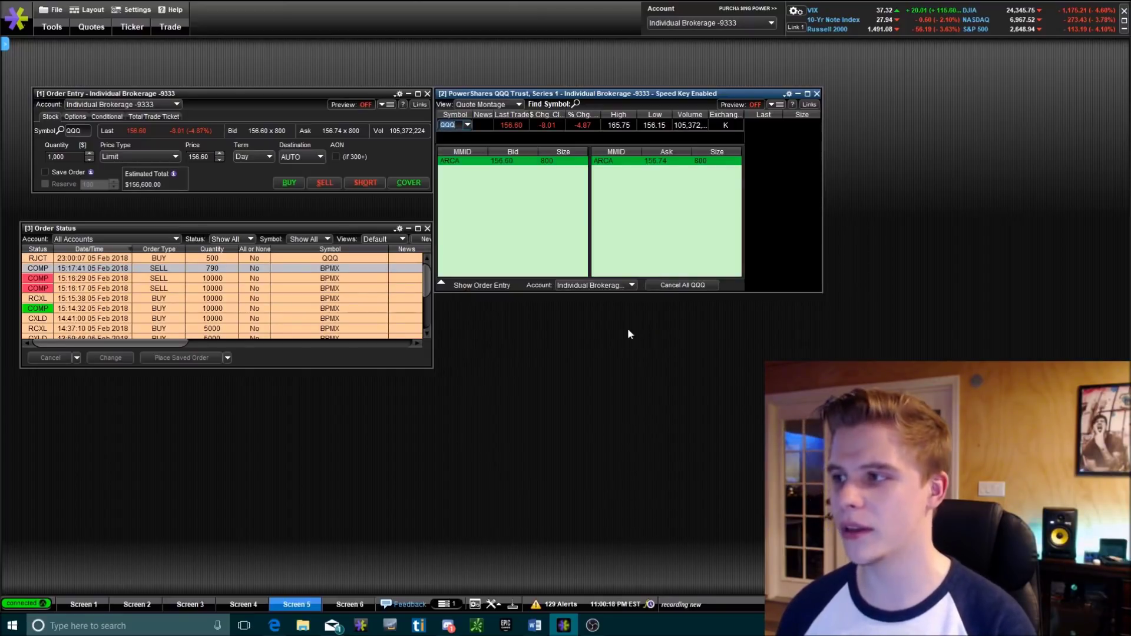
left_click(483, 101)
left_click(484, 100)
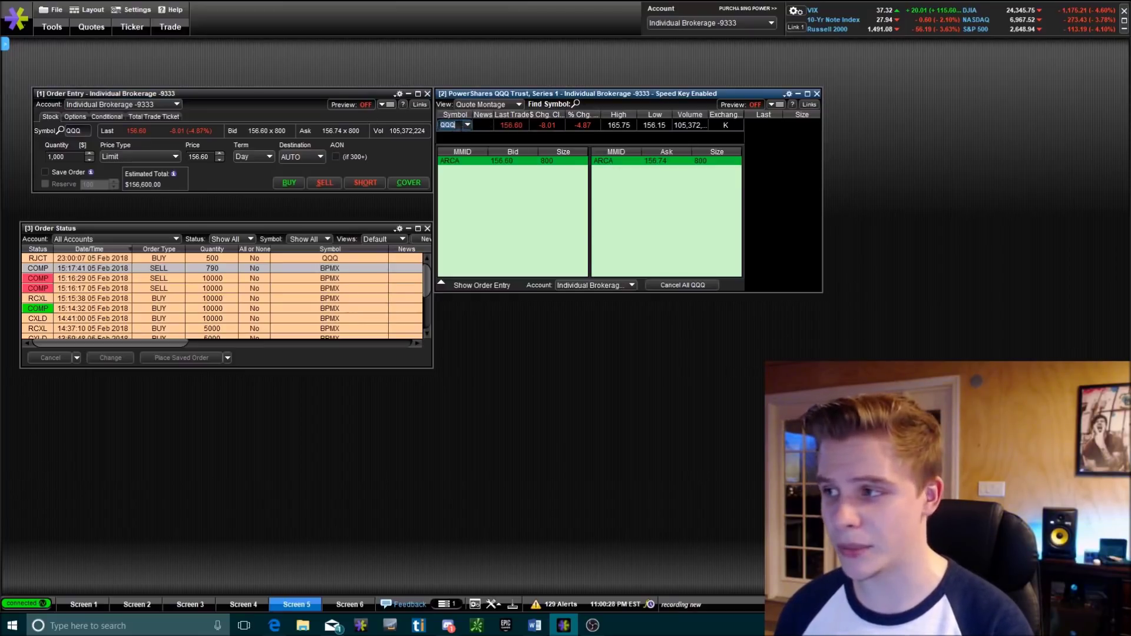
left_click(454, 126)
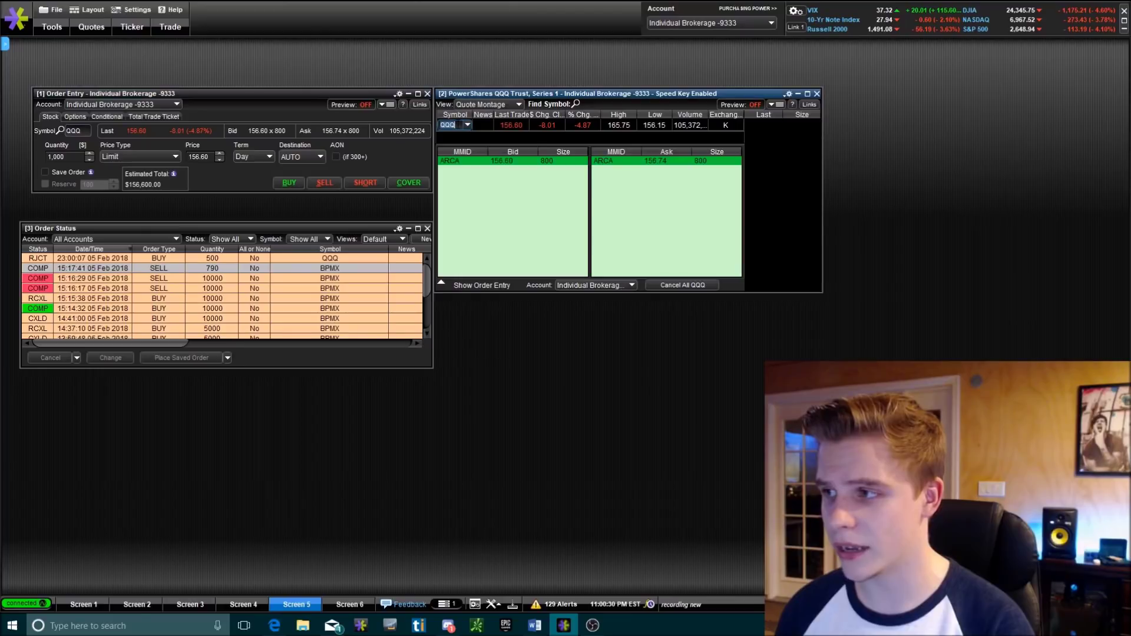
left_click(453, 125)
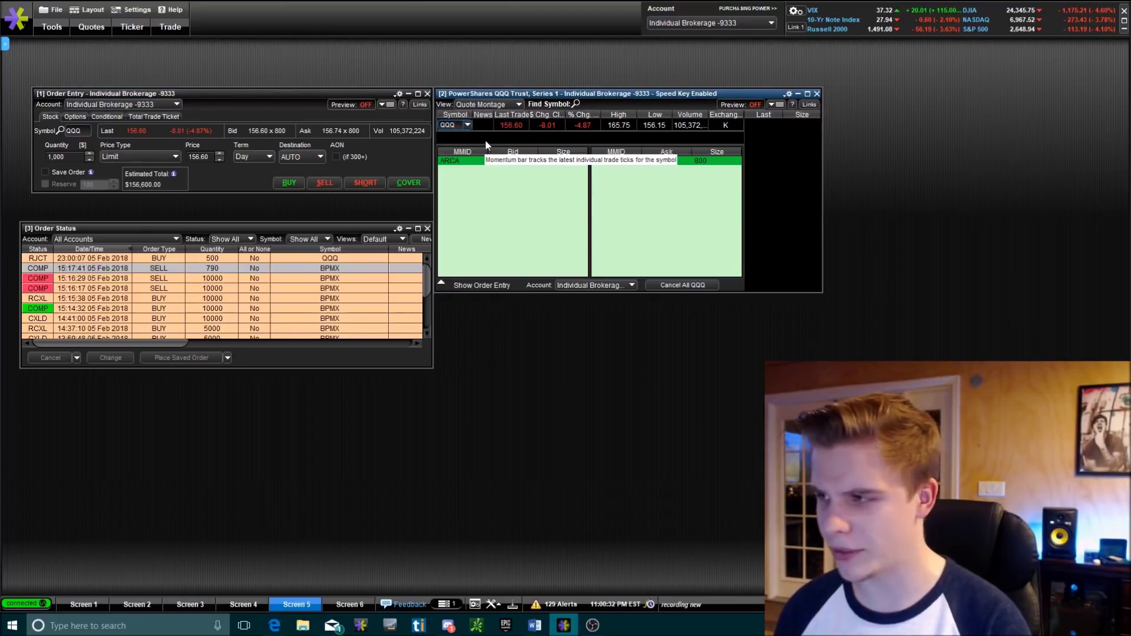
key("shift+b")
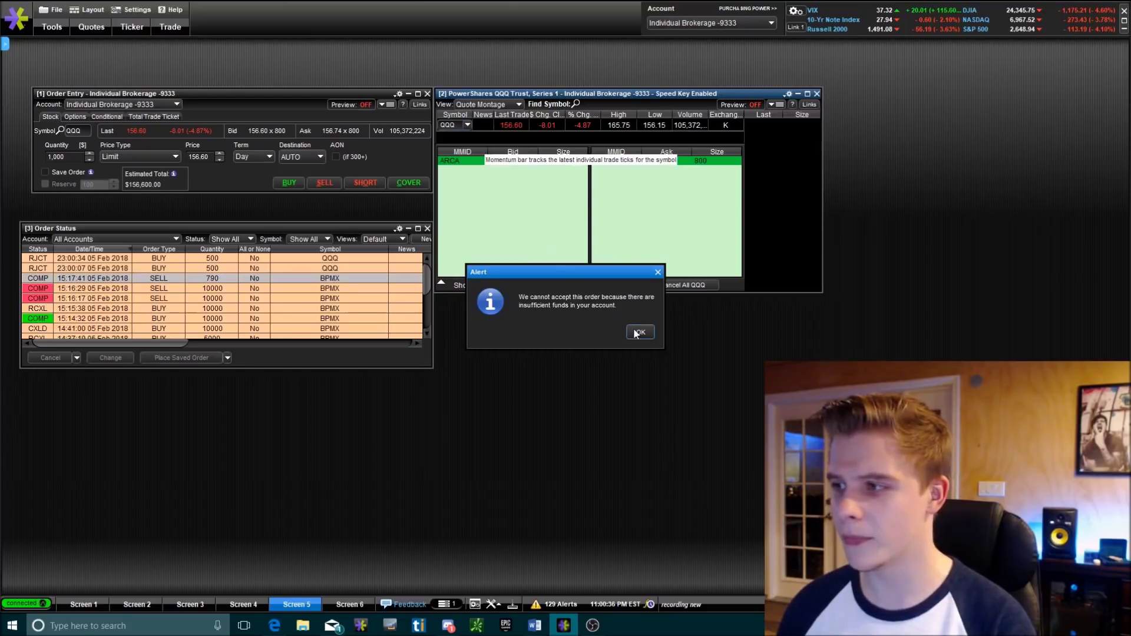
key("Return")
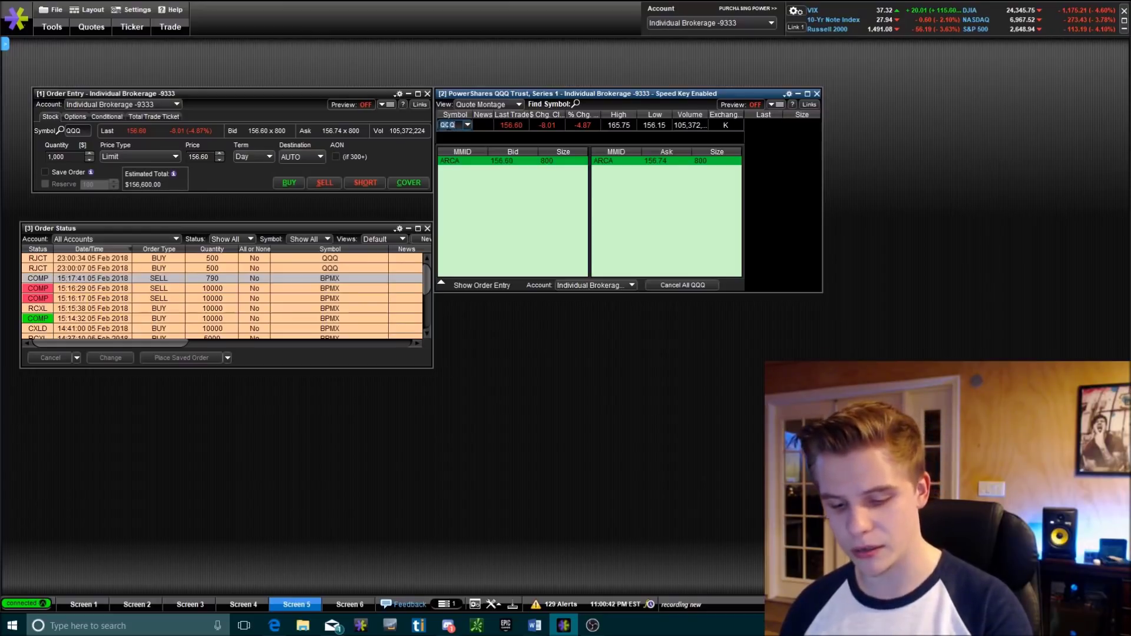
Fire QQQ buy speed keys for 500, 1000, 750, 1000 and 1000 shares, dismissing each insufficient-funds alert.
key("shift+b")
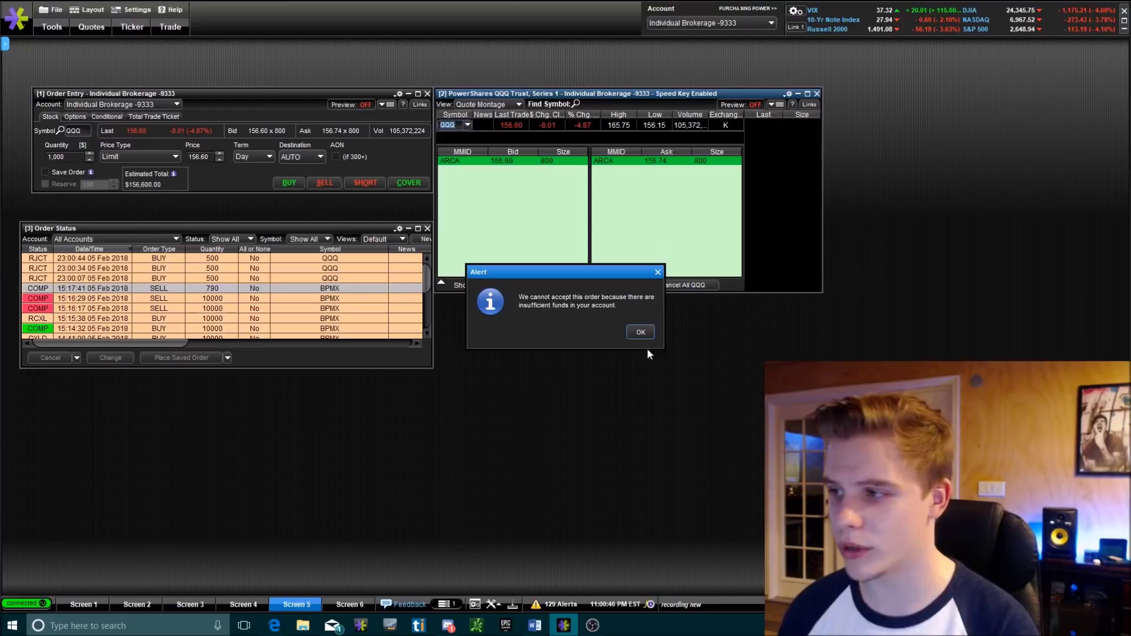
left_click(635, 332)
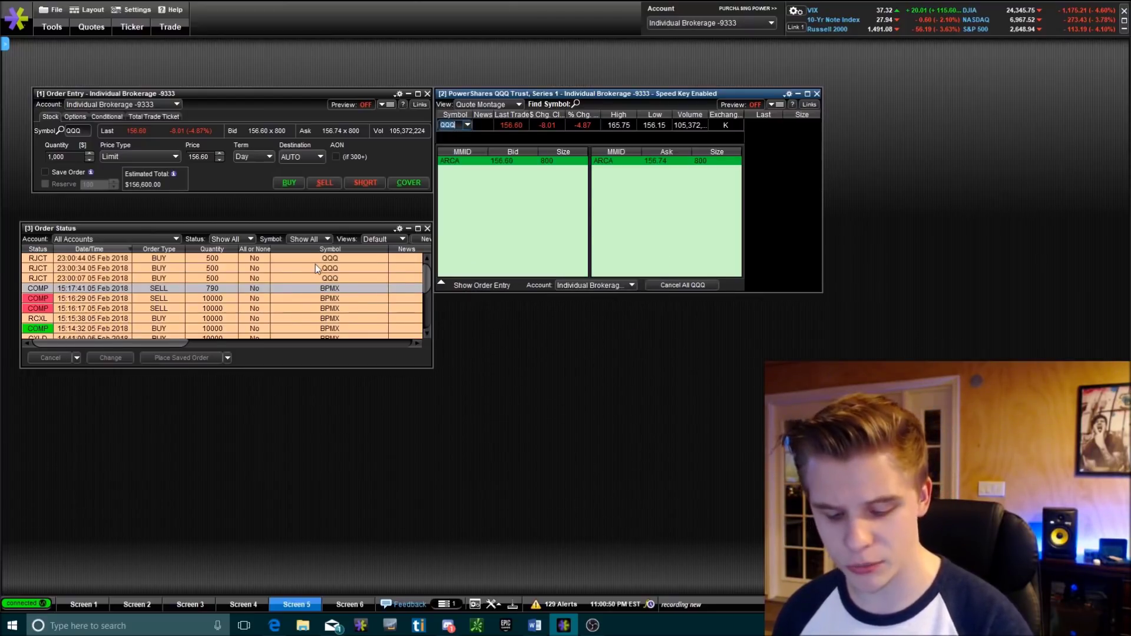
key("F1")
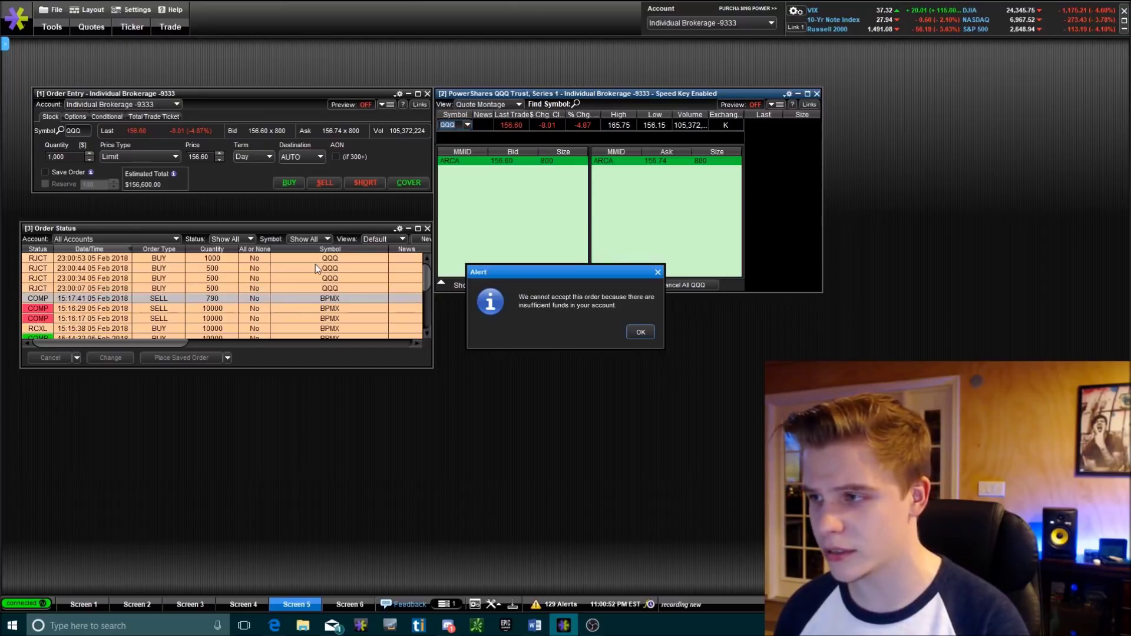
left_click(640, 335)
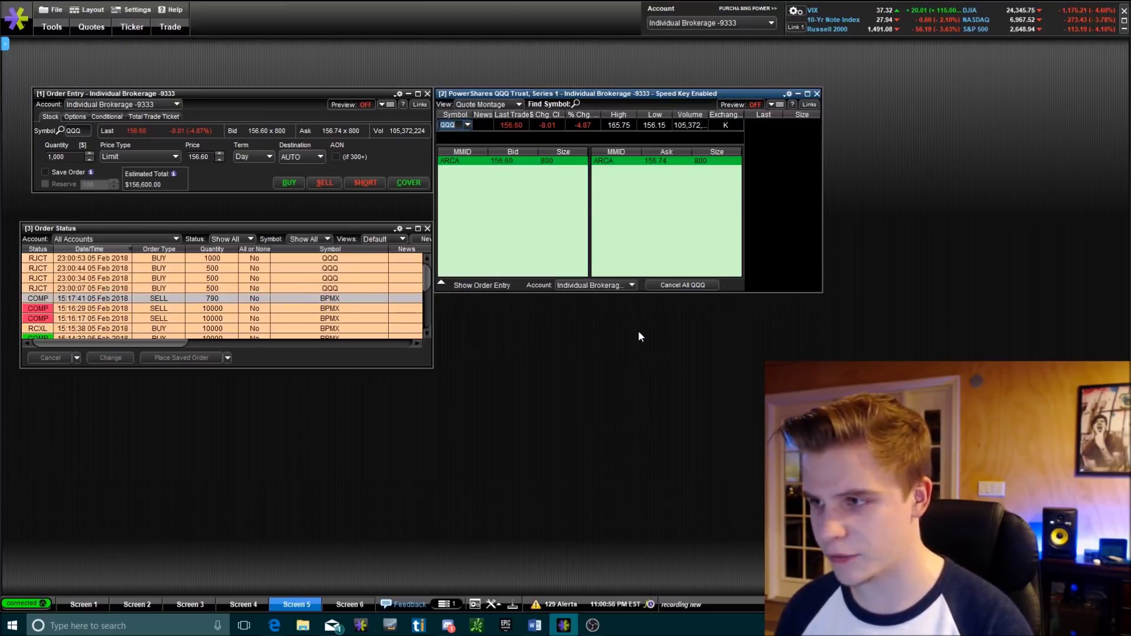
key("F2")
left_click(641, 333)
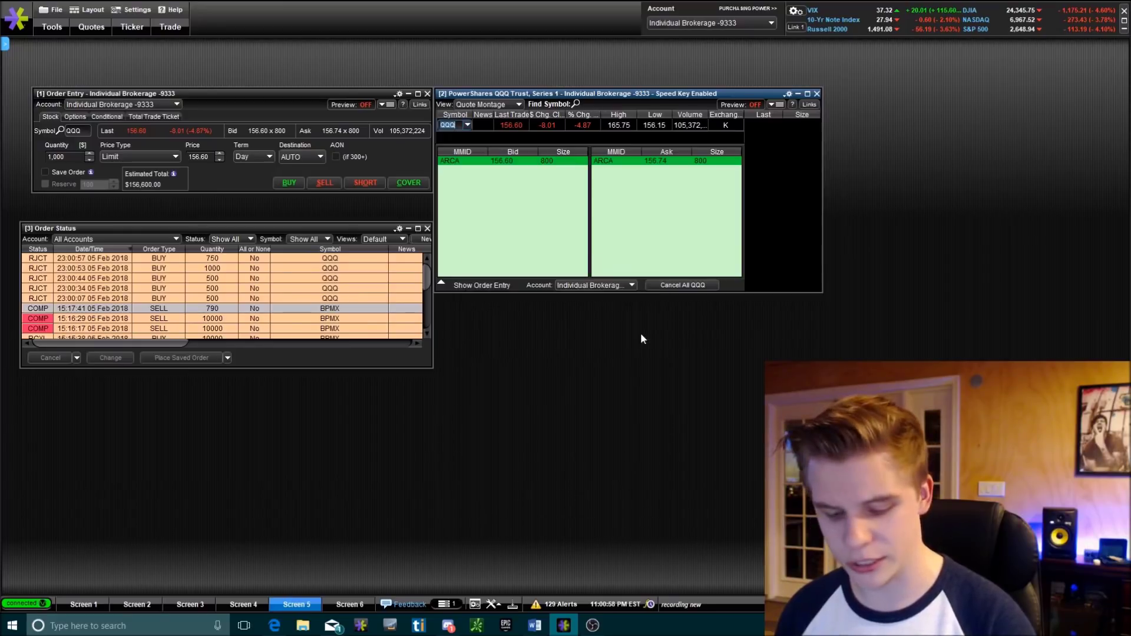
key("F1")
left_click(641, 334)
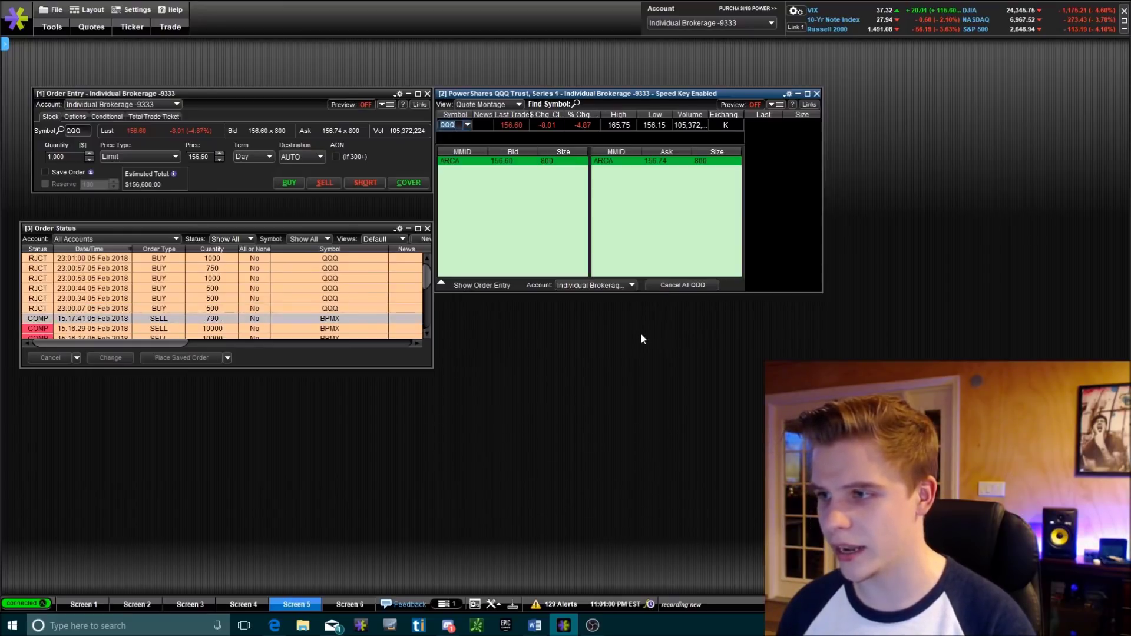
key("F1")
left_click(641, 334)
Send two 1000-share QQQ sell orders with F3, dismissing the resulting alerts.
key("F3")
left_click(641, 333)
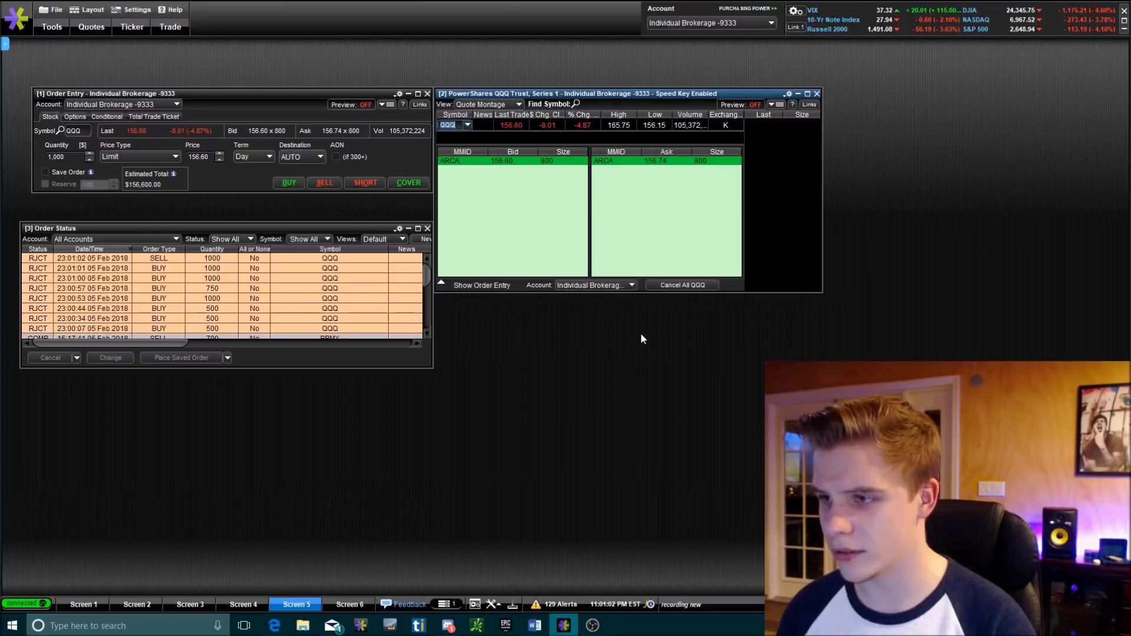
key("F3")
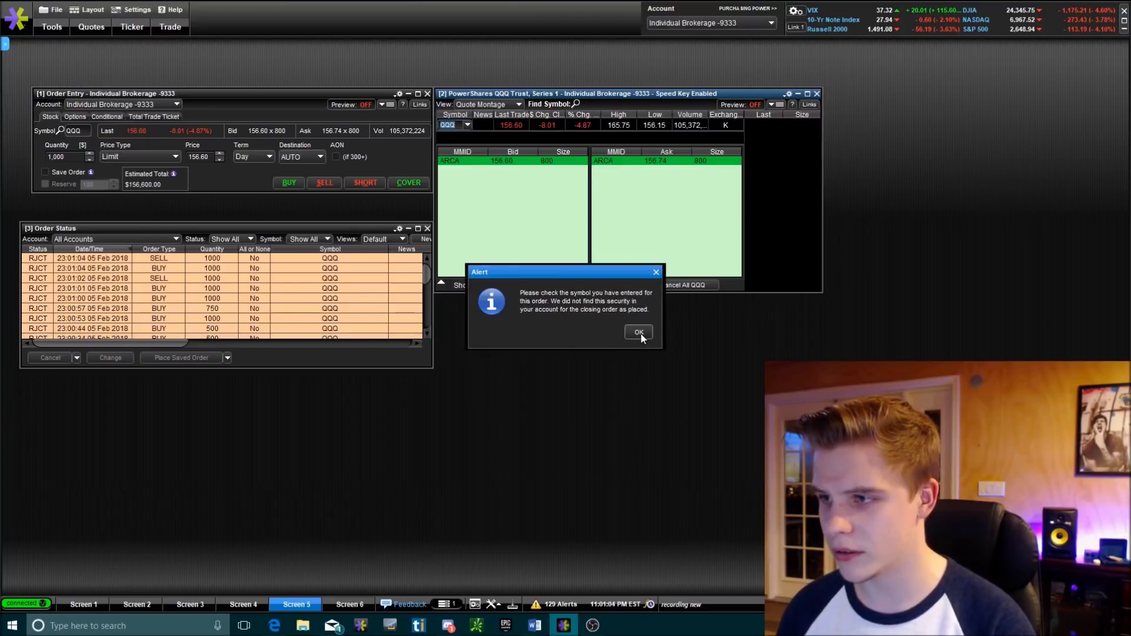
left_click(641, 333)
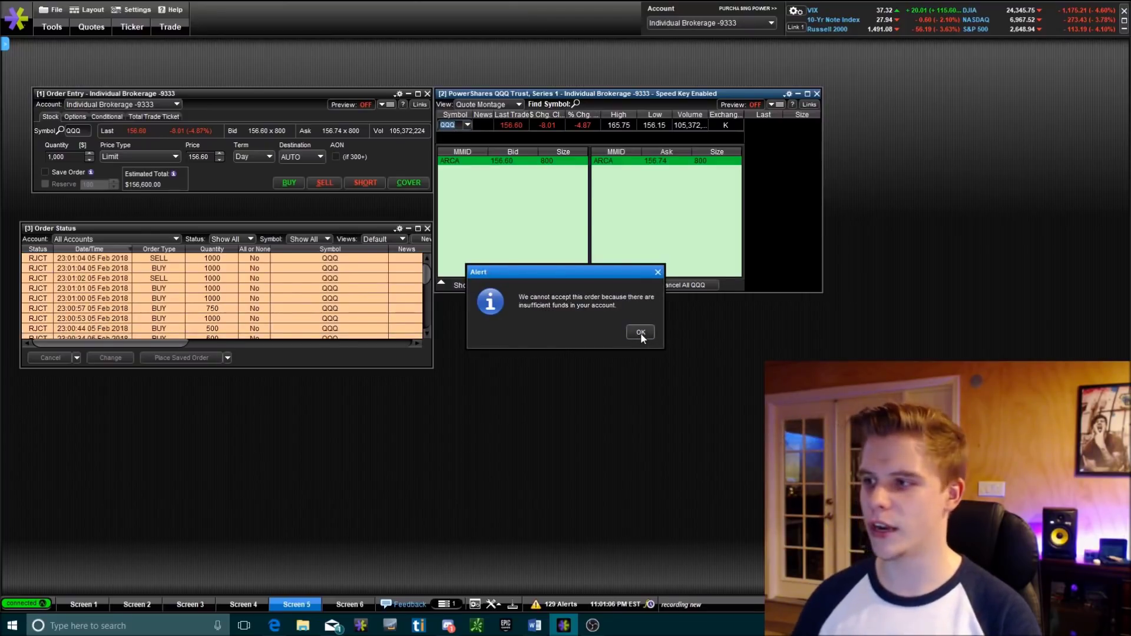
left_click(641, 334)
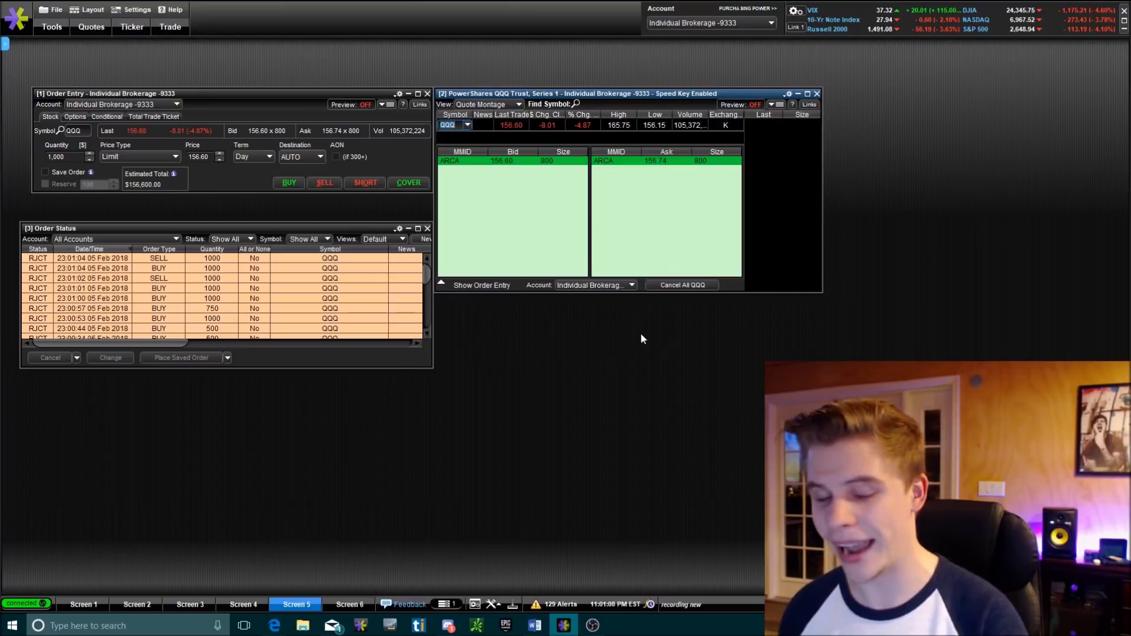